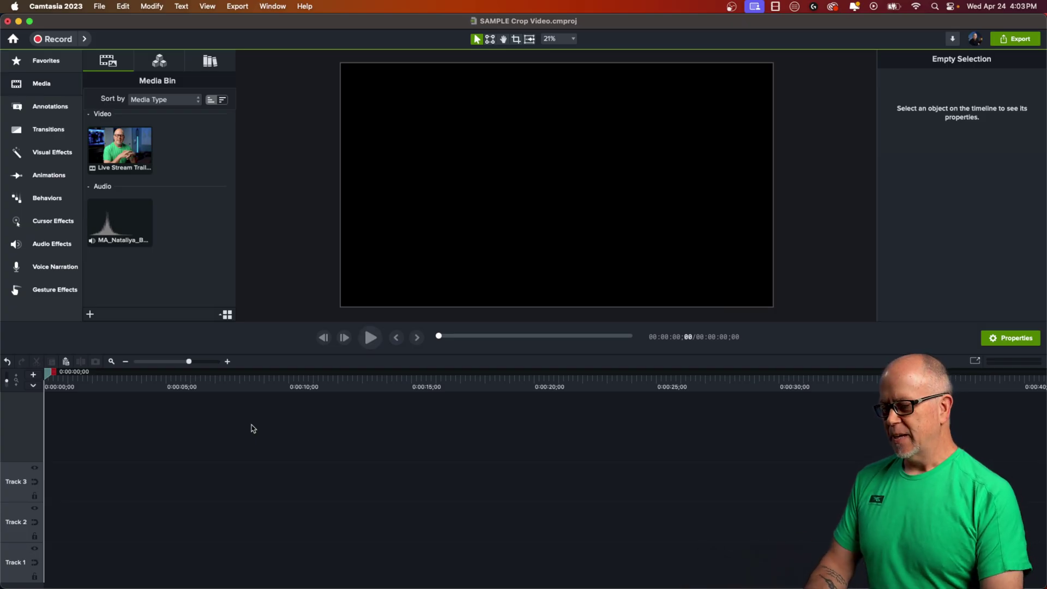
Place the Live Stream Trailer video at the start of Track 1.
click(99, 159)
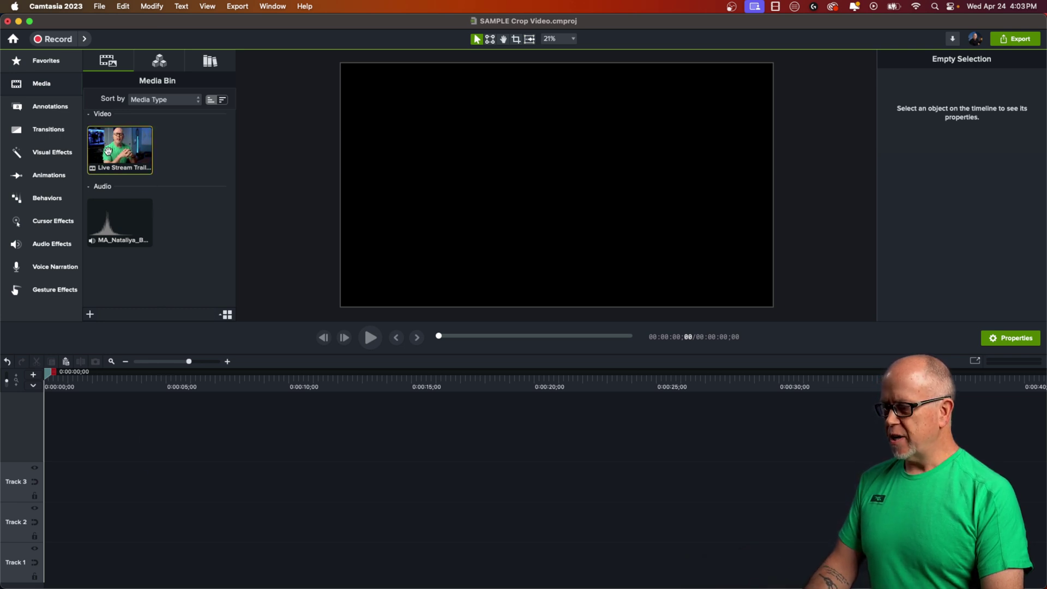
drag(114, 151, 47, 542)
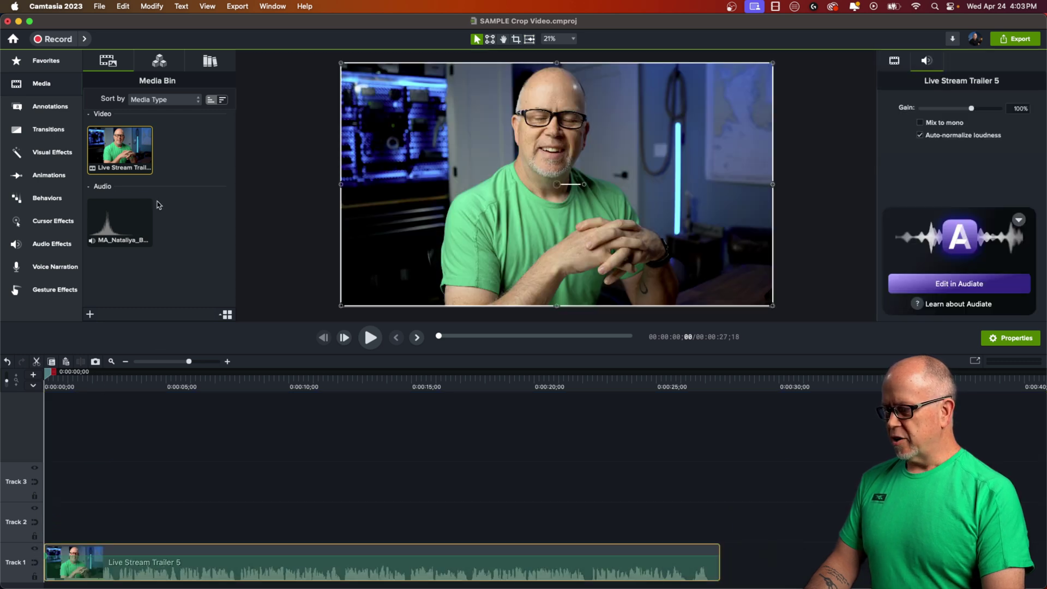
click(129, 210)
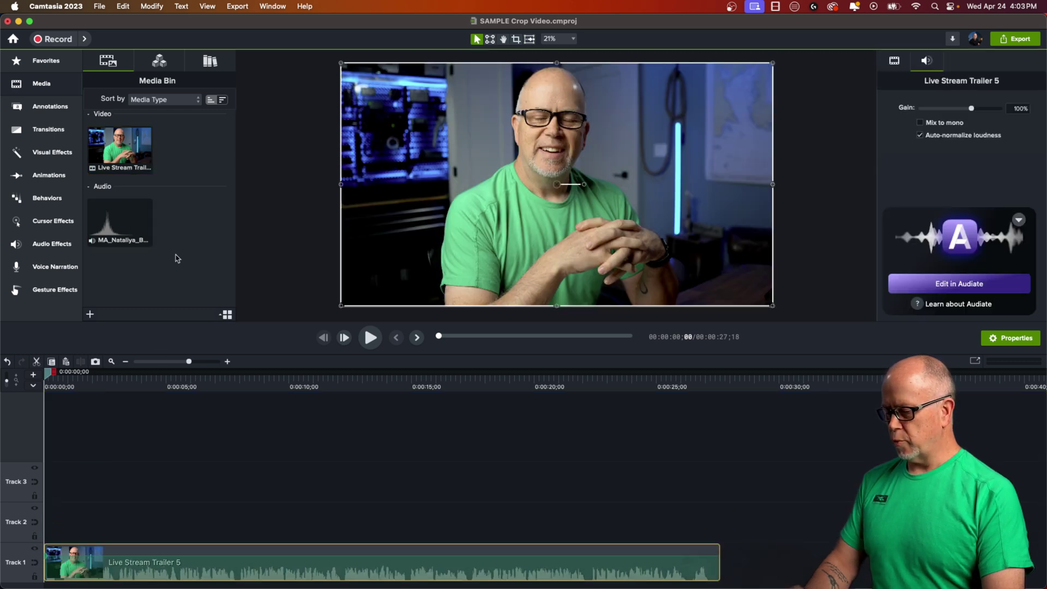
click(152, 433)
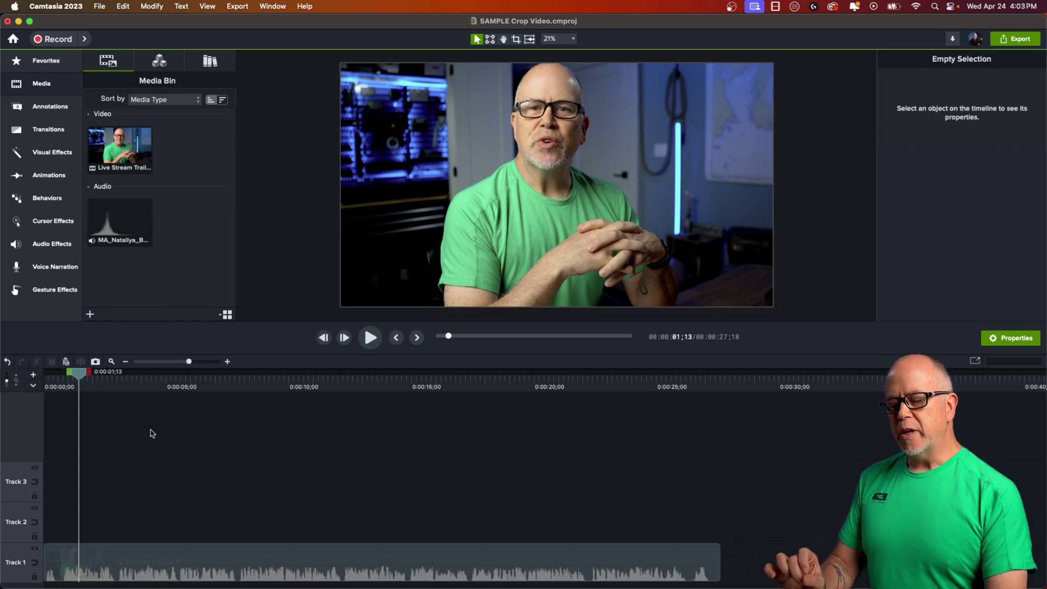
Crop the video clip inward from its upper-right corner and its left side with the Crop tool.
click(527, 186)
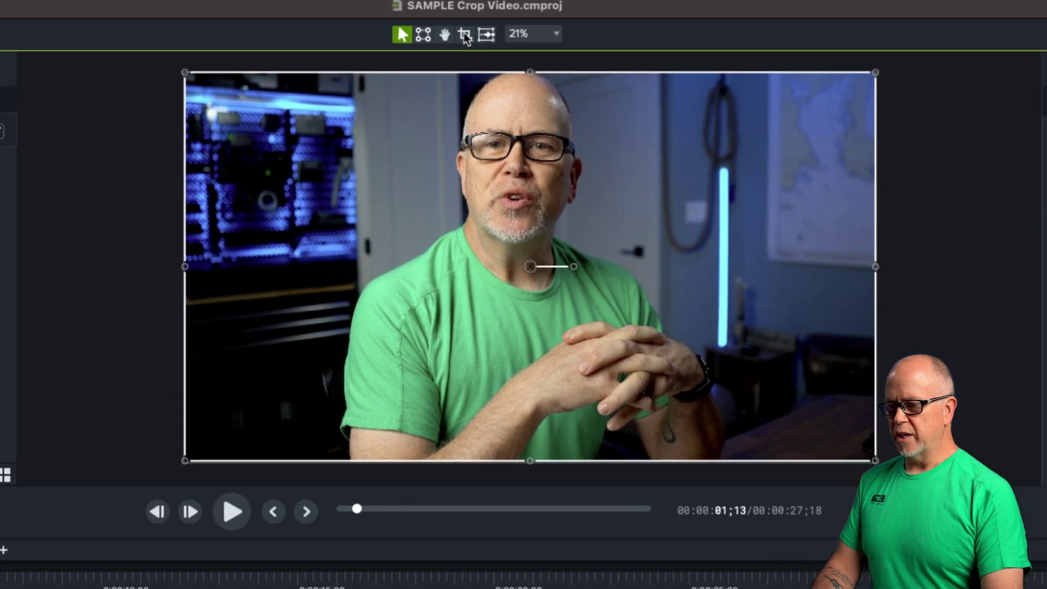
click(465, 35)
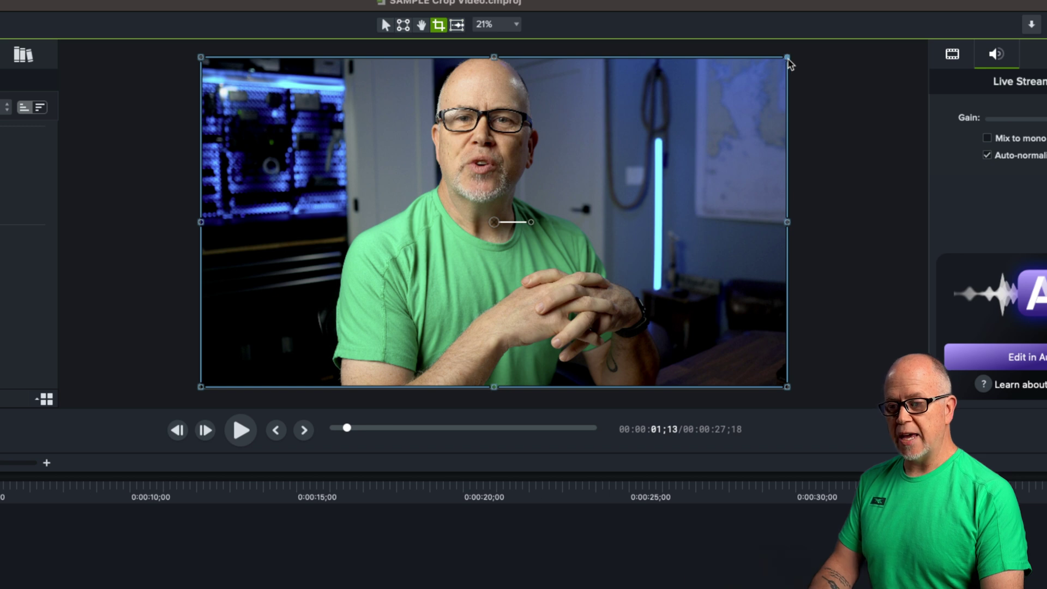
drag(787, 61, 710, 111)
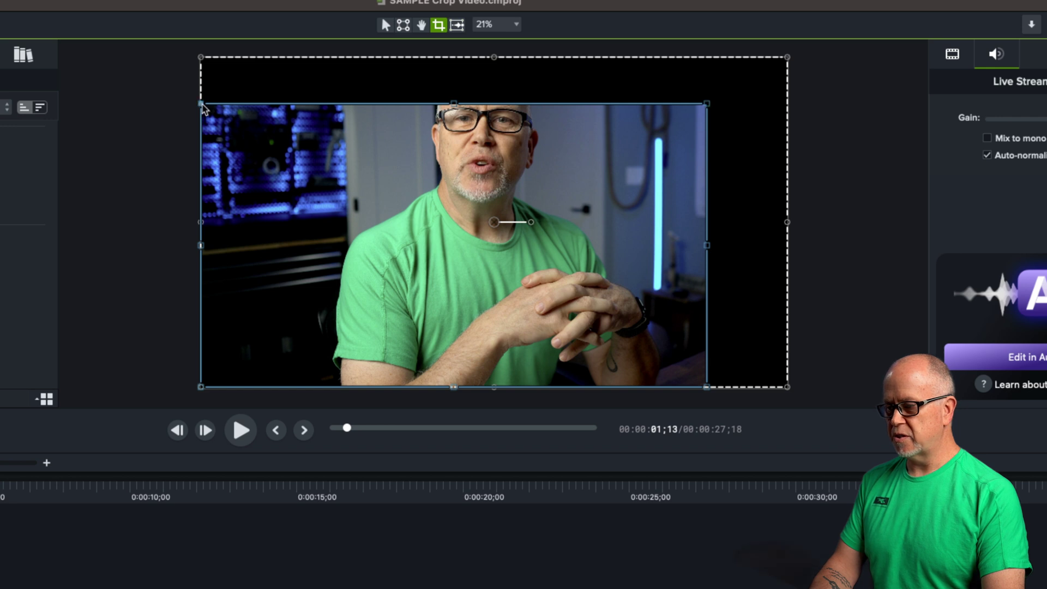
drag(201, 107, 248, 107)
Turn off canvas snapping and readjust the clip's crop at its upper-left corner to reveal more of the head.
click(25, 1)
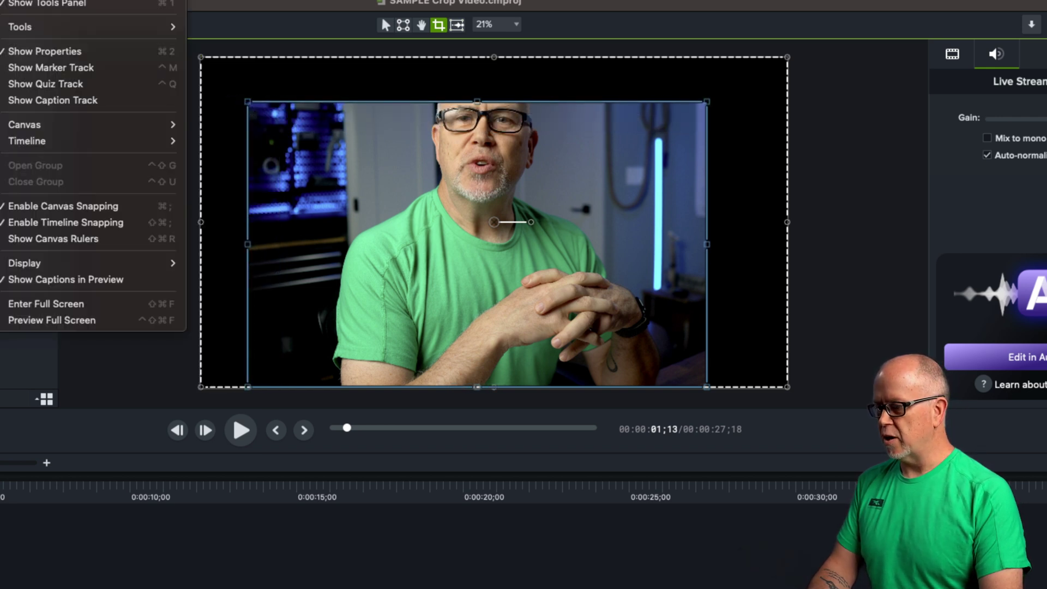
click(62, 205)
drag(251, 109, 309, 80)
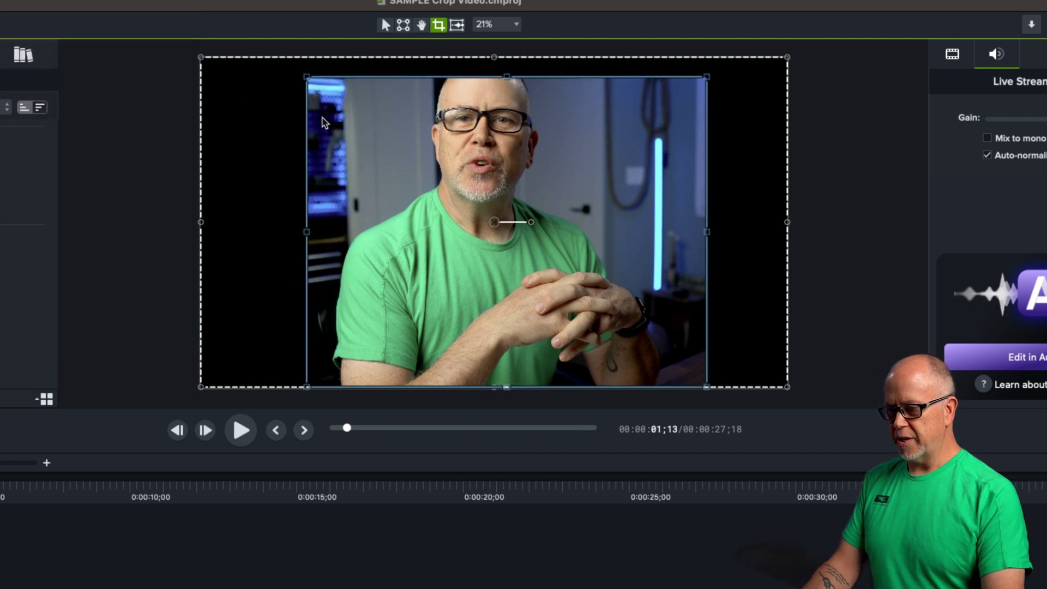
Refine the clip's crop on its left, bottom, right and top edges to frame the man's head and upper body.
drag(307, 233, 295, 303)
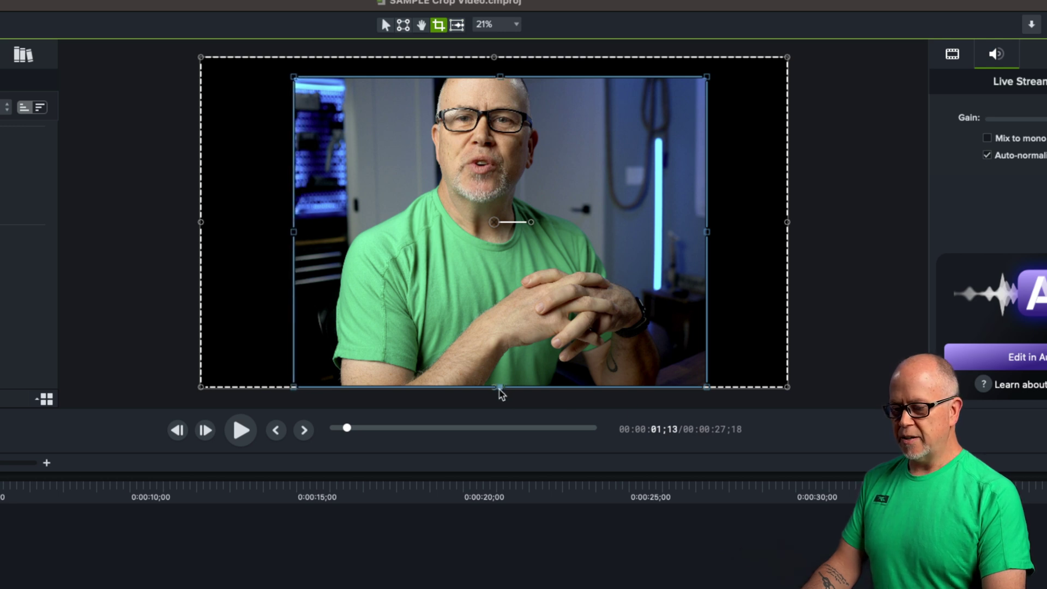
drag(502, 391, 509, 351)
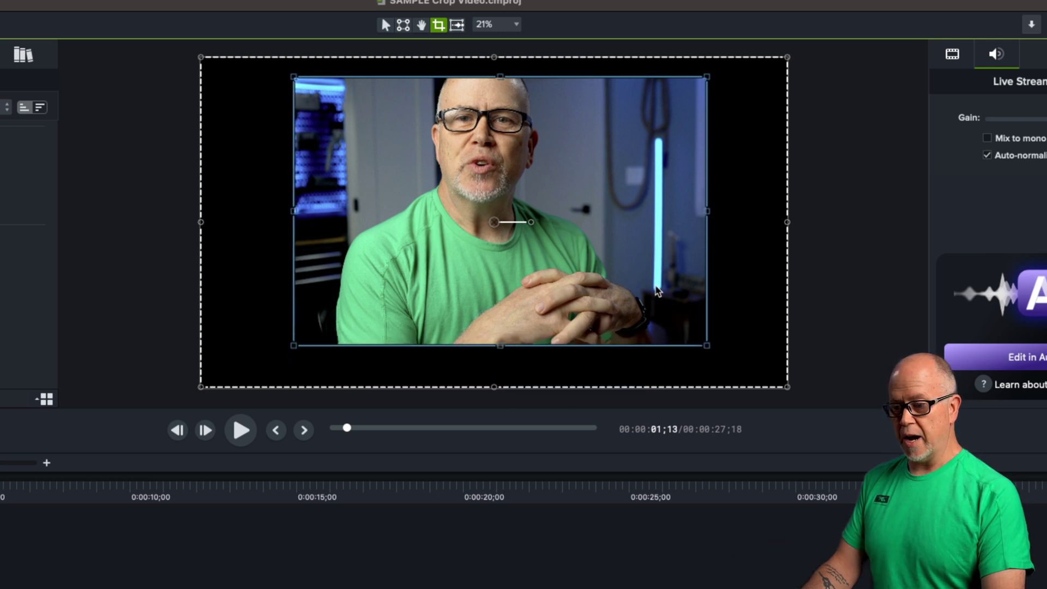
drag(707, 217, 657, 233)
drag(655, 78, 620, 59)
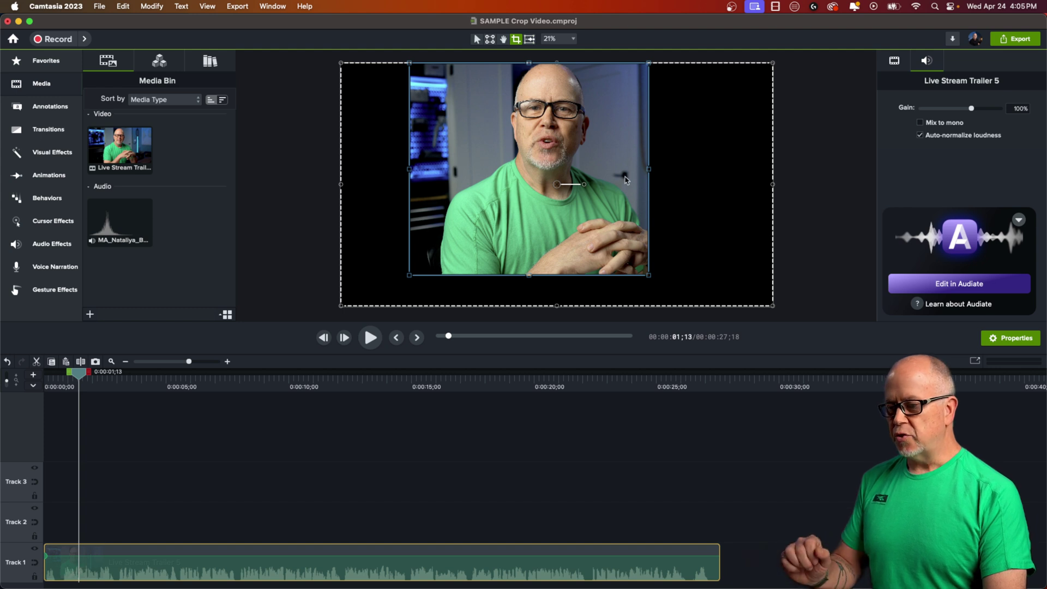
Undo all the crops, keeping the uncropped clip on Track 1.
key(super+z)
key(super+z)
key(super+z)
key(super+z)
key(super+z)
key(super+z)
key(super+z)
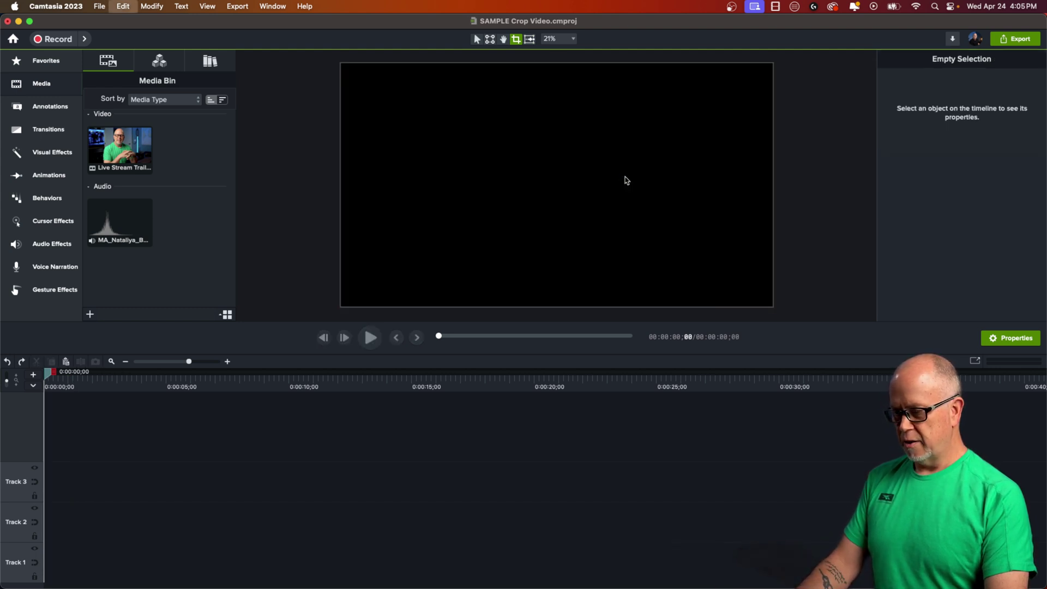
key(super+shift+z)
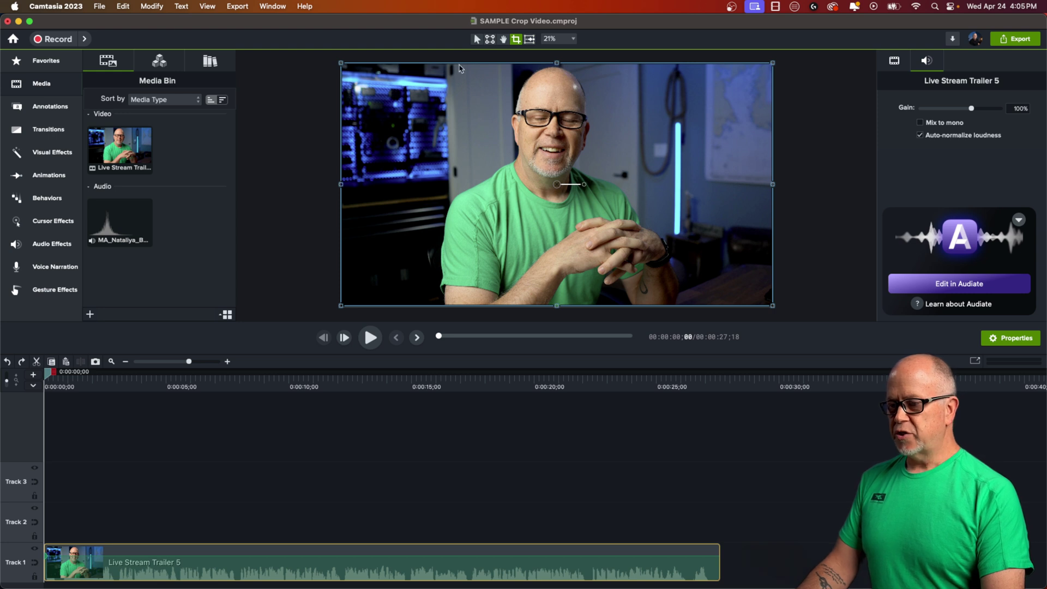
Try cropping the clip's right and left sides to a nearly square frame in edit mode, and undo both crops.
click(477, 40)
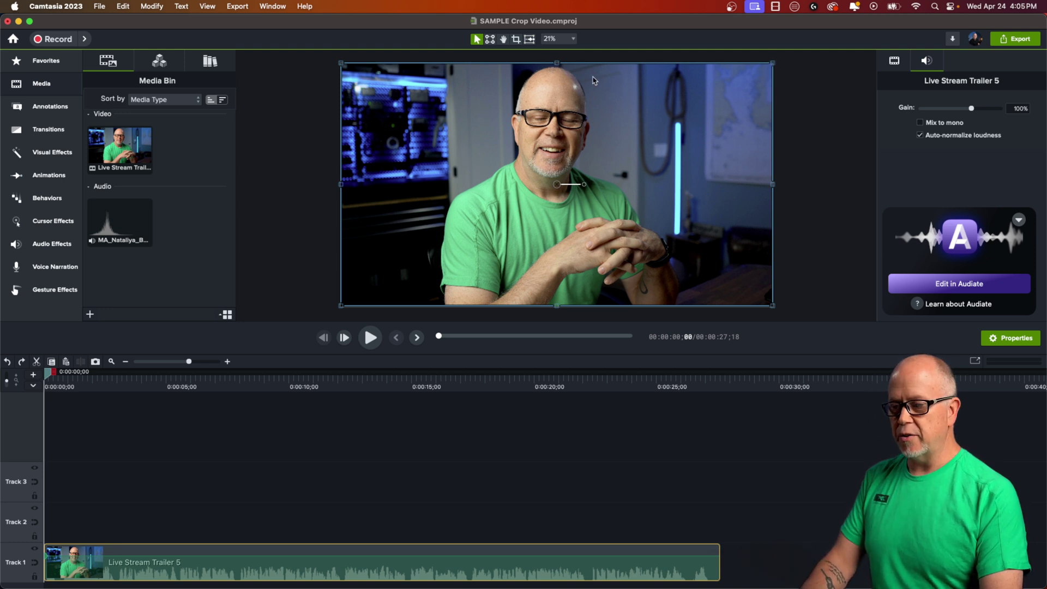
mouse_move(558, 68)
mouse_down()
mouse_move(553, 136)
mouse_move(553, 66)
mouse_up()
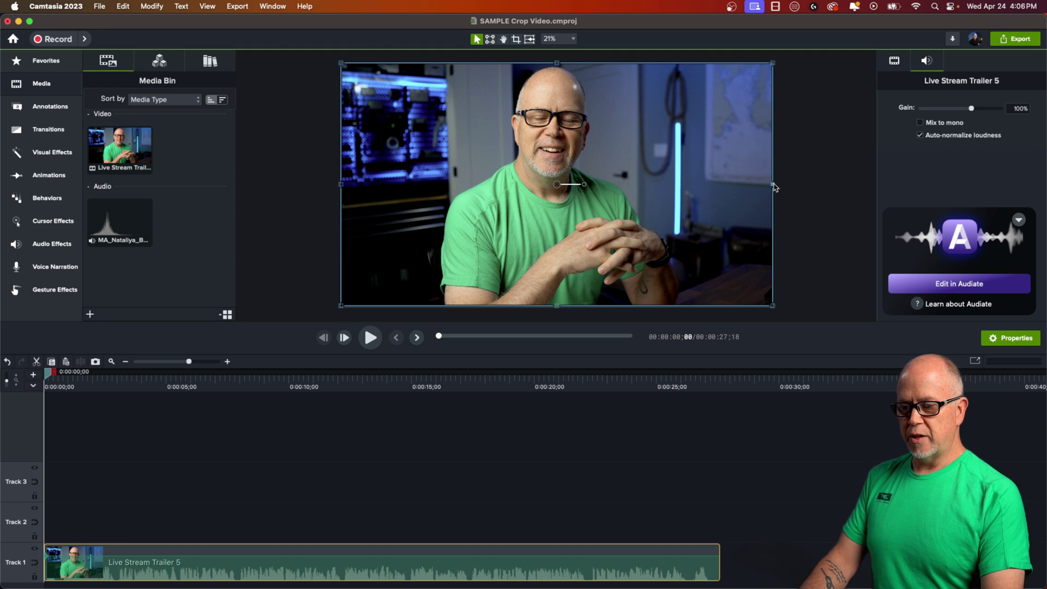
drag(771, 186, 664, 184)
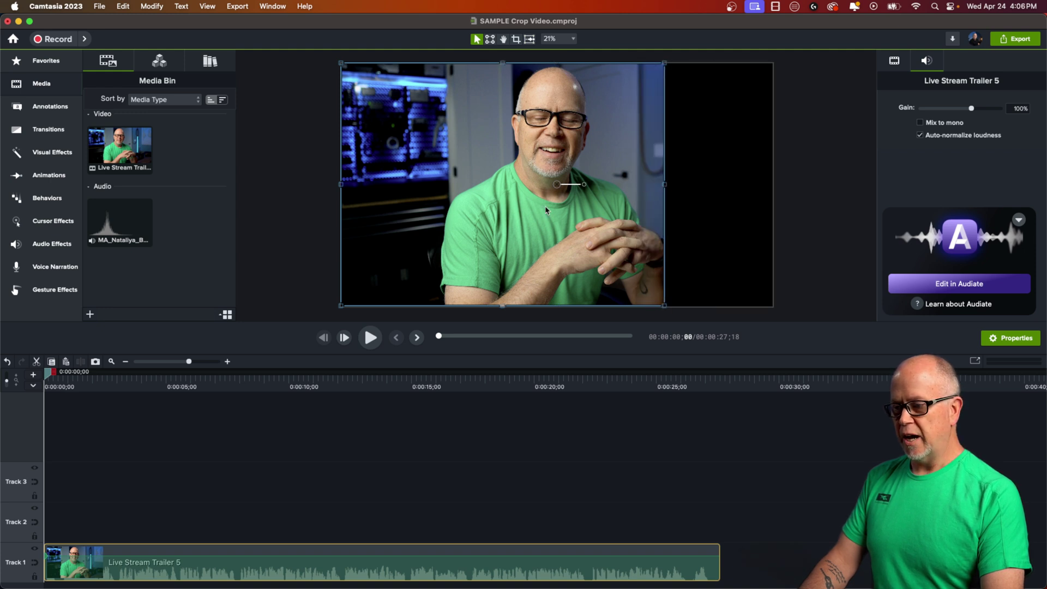
drag(341, 184, 421, 185)
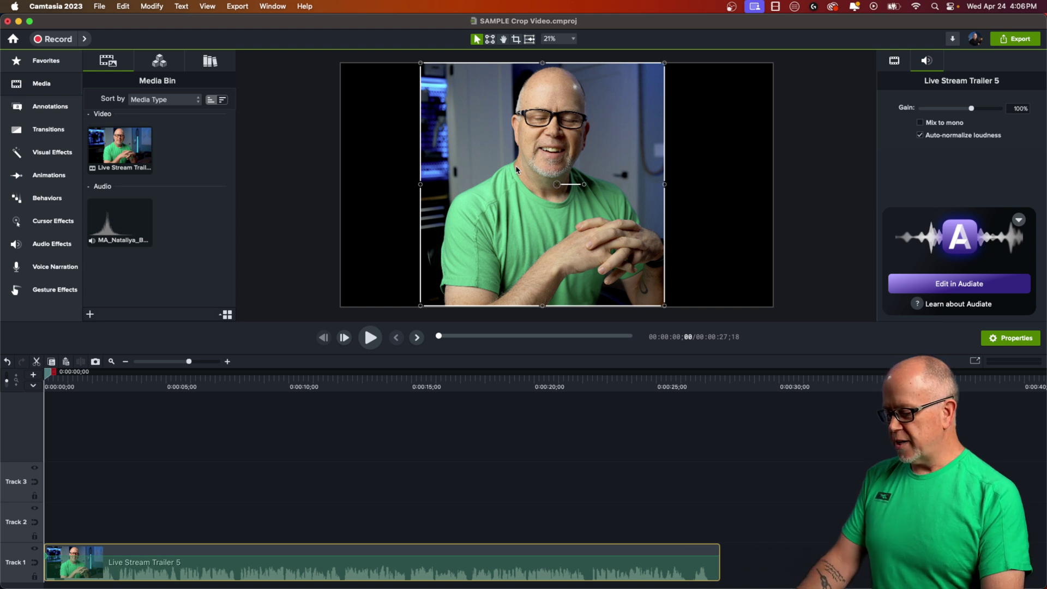
key(super+z)
key(super+z)
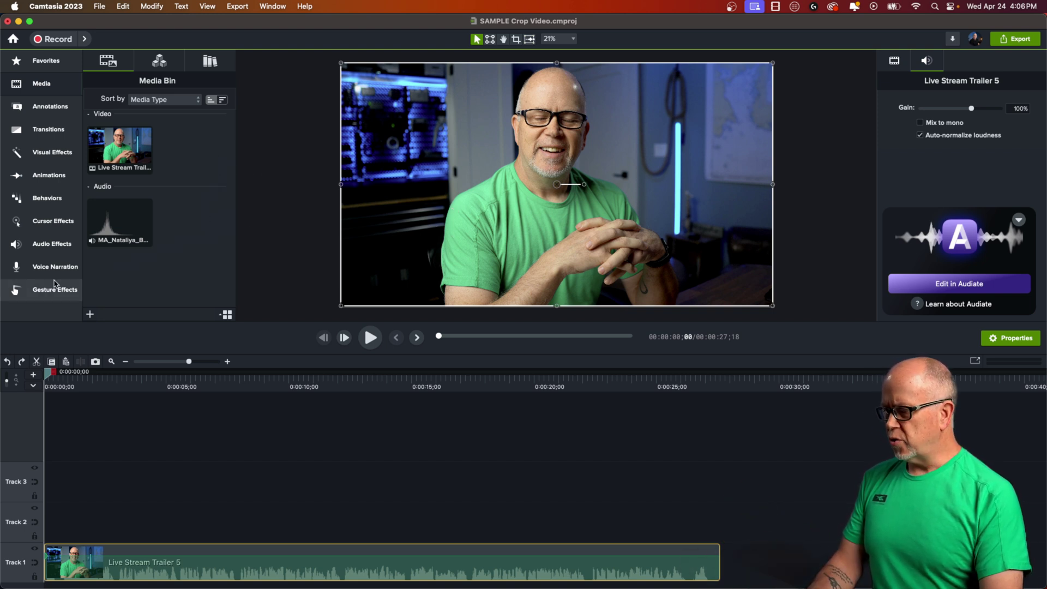
Add a yellow circle, enlarge it to about 1390 px and position it over the man's head.
click(51, 106)
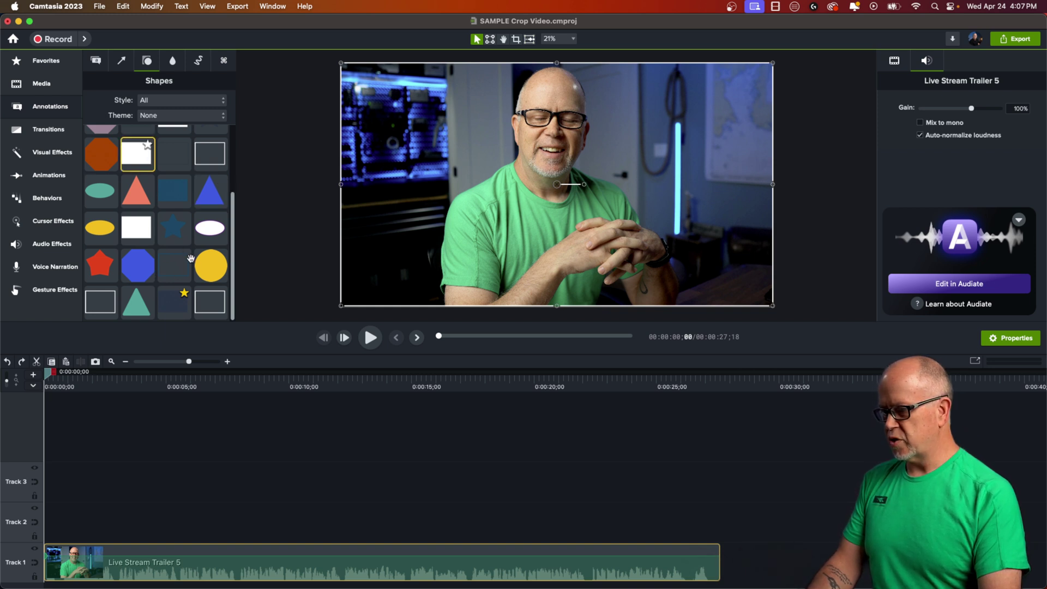
drag(214, 268, 549, 162)
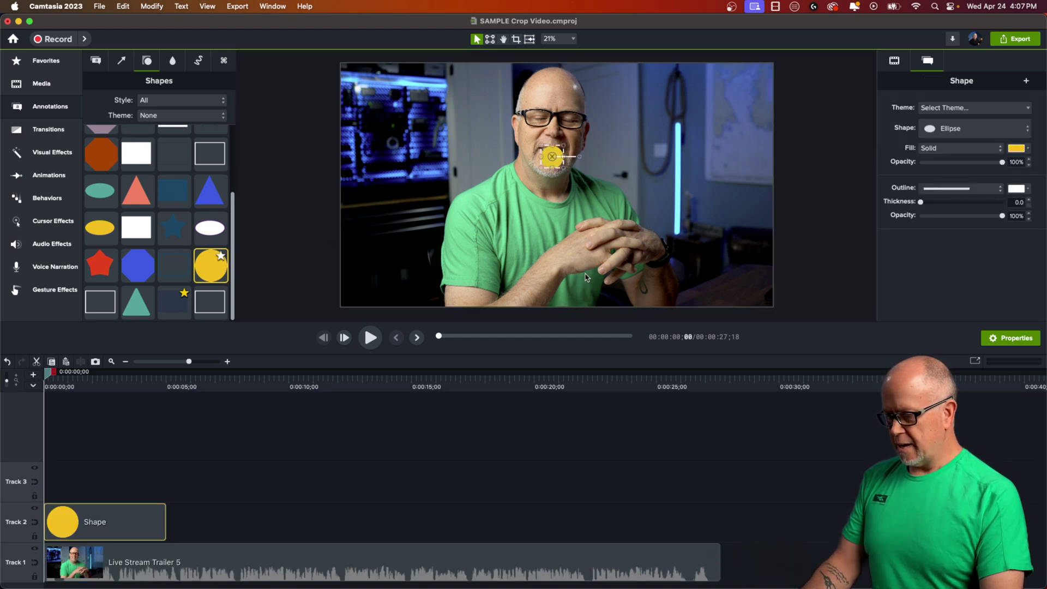
drag(569, 171, 632, 238)
drag(549, 222, 545, 188)
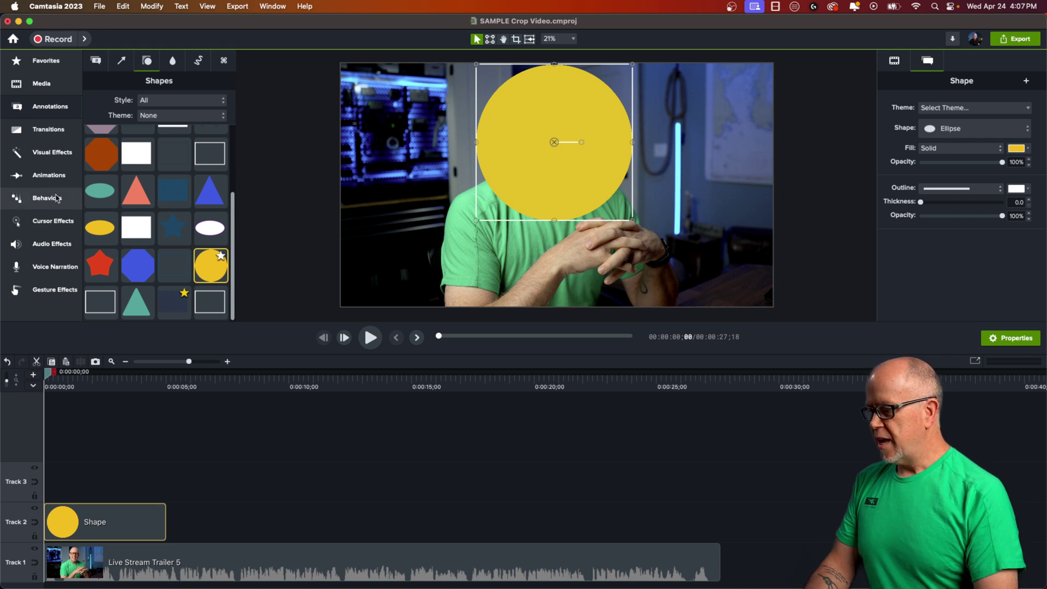
Apply the Media Matte visual effect to the yellow circle, try shifting the matte slightly, and undo the shift.
click(49, 153)
scroll(159, 196, down, 5)
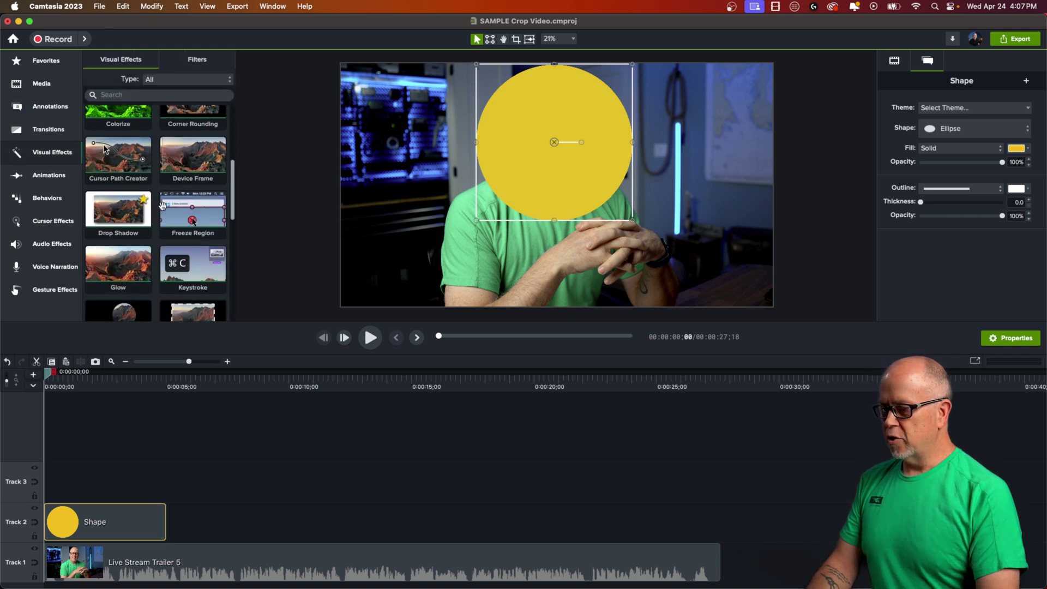
drag(186, 220, 523, 144)
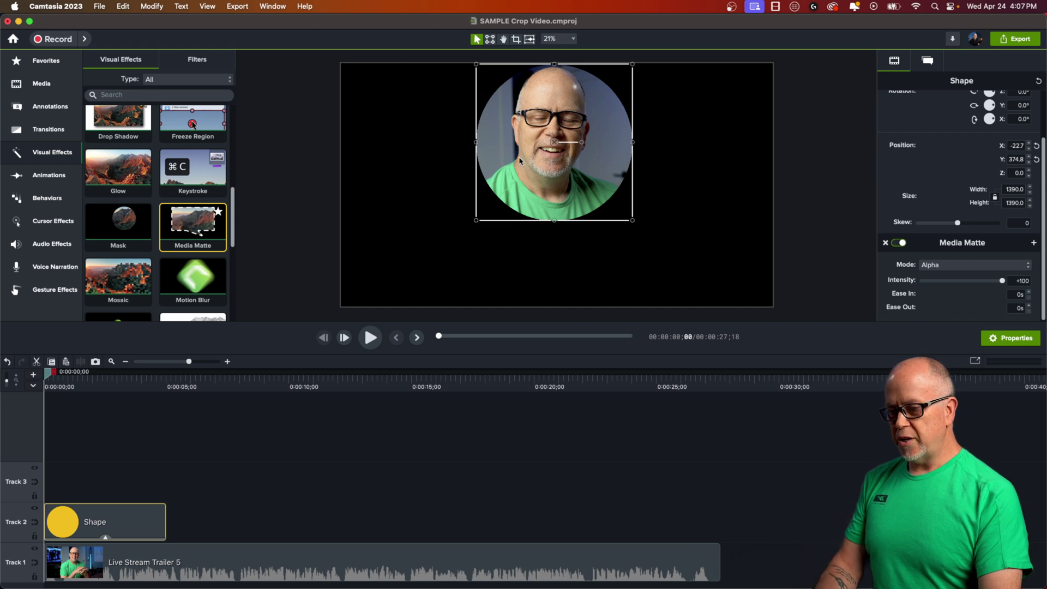
mouse_move(524, 137)
mouse_down()
mouse_move(531, 172)
mouse_move(582, 228)
mouse_move(535, 150)
mouse_move(533, 177)
mouse_move(512, 155)
mouse_move(526, 139)
mouse_up()
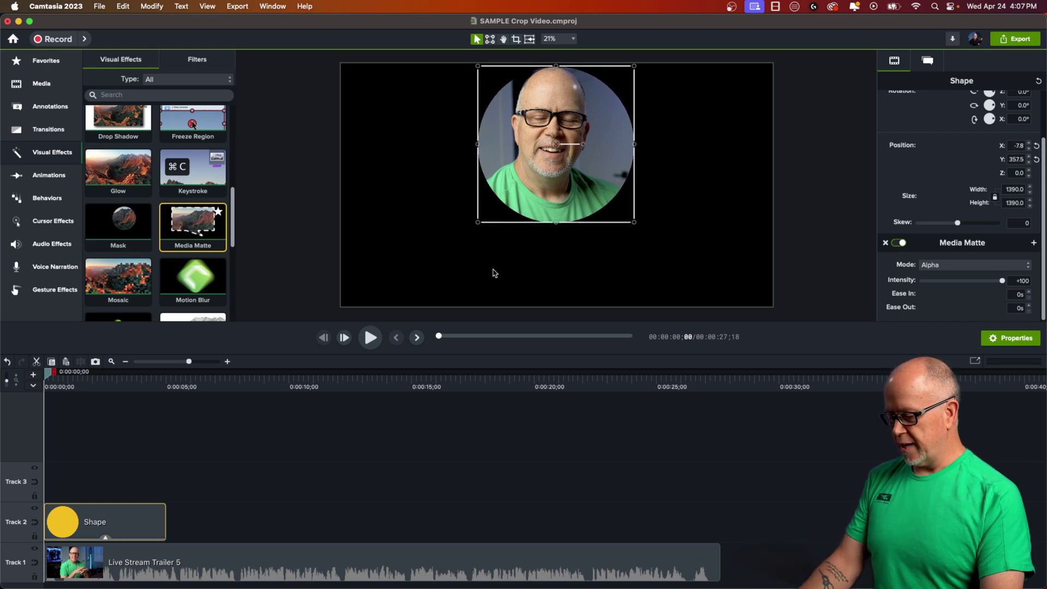
key(super+z)
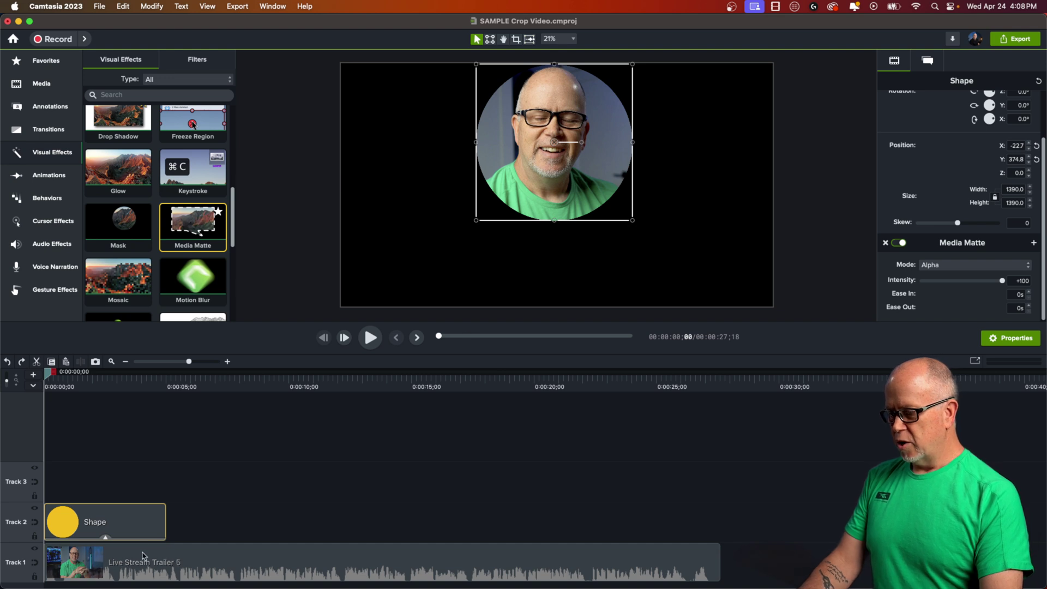
Extend the circle's duration to match the video clip and group the two clips.
drag(165, 519, 717, 550)
drag(105, 468, 182, 572)
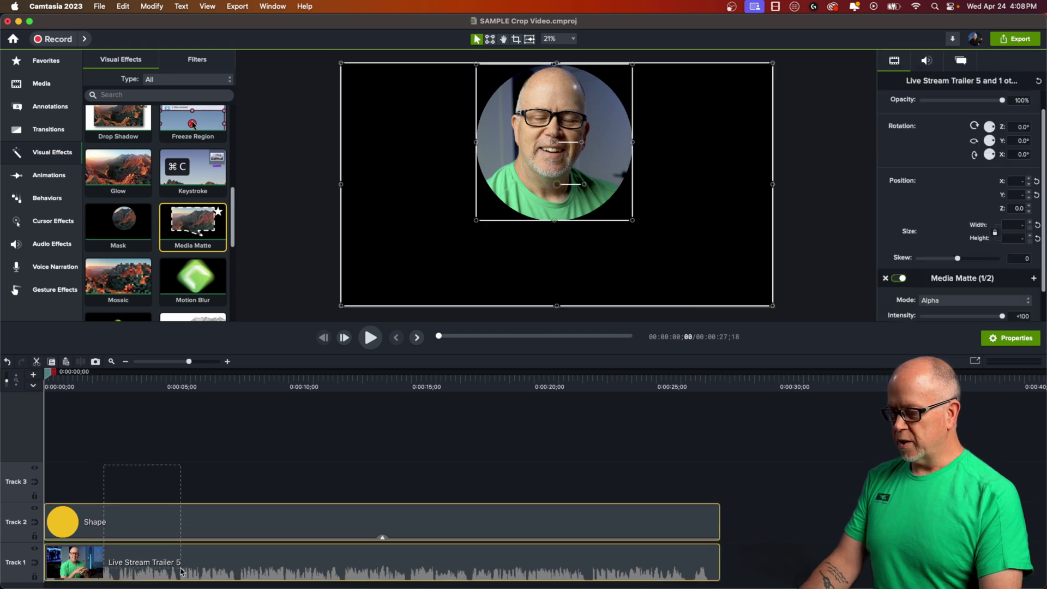
right_click(158, 530)
click(177, 511)
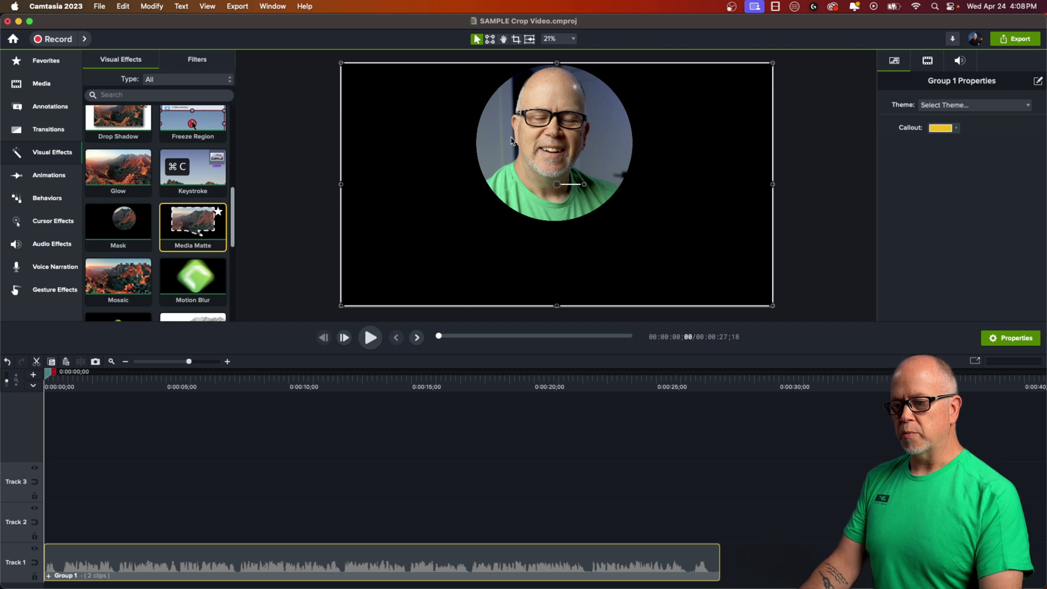
Scale down the circular video group and move it to the lower-right corner of the canvas.
mouse_move(518, 131)
mouse_down()
mouse_move(532, 166)
mouse_move(641, 215)
mouse_move(504, 117)
mouse_move(514, 143)
mouse_up()
drag(358, 79, 634, 281)
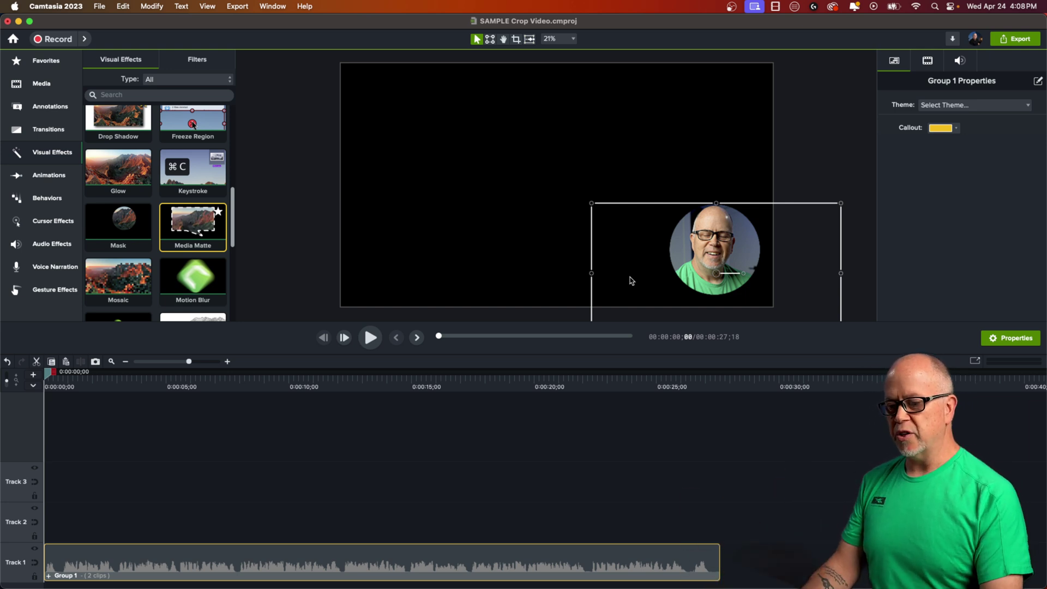
Undo the group, matte and circle edits back to the plain video clip on Track 1.
key(super+z)
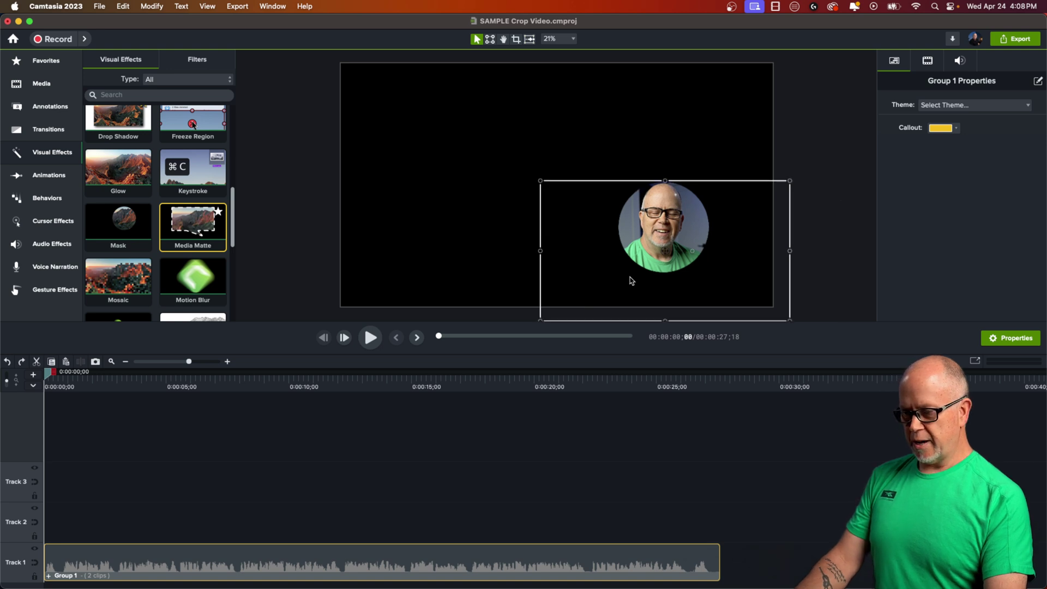
key(super+z)
key(super+z)
key(super+z)
key(super+z)
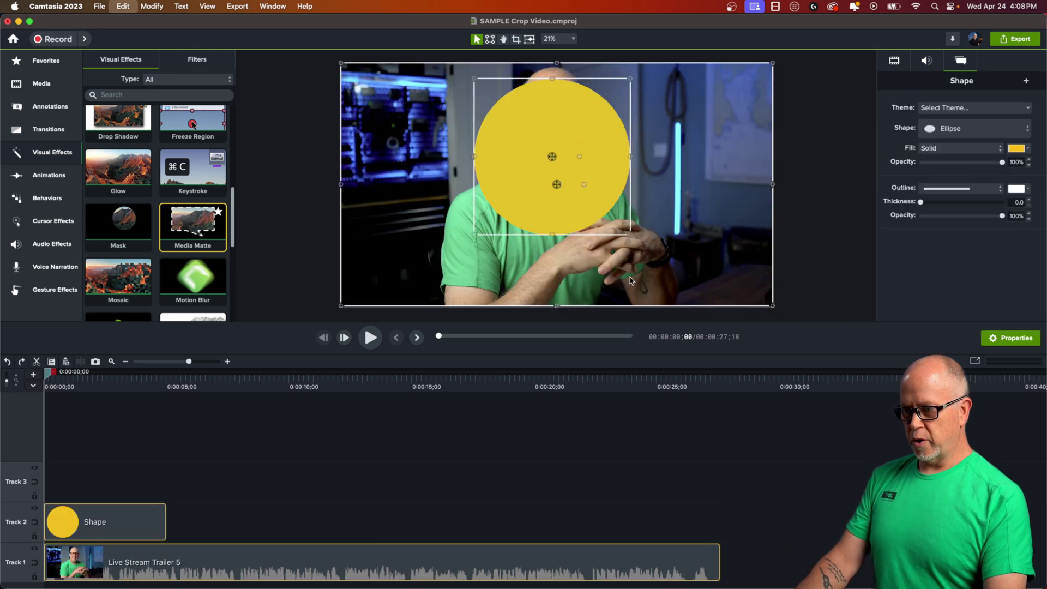
key(super+z)
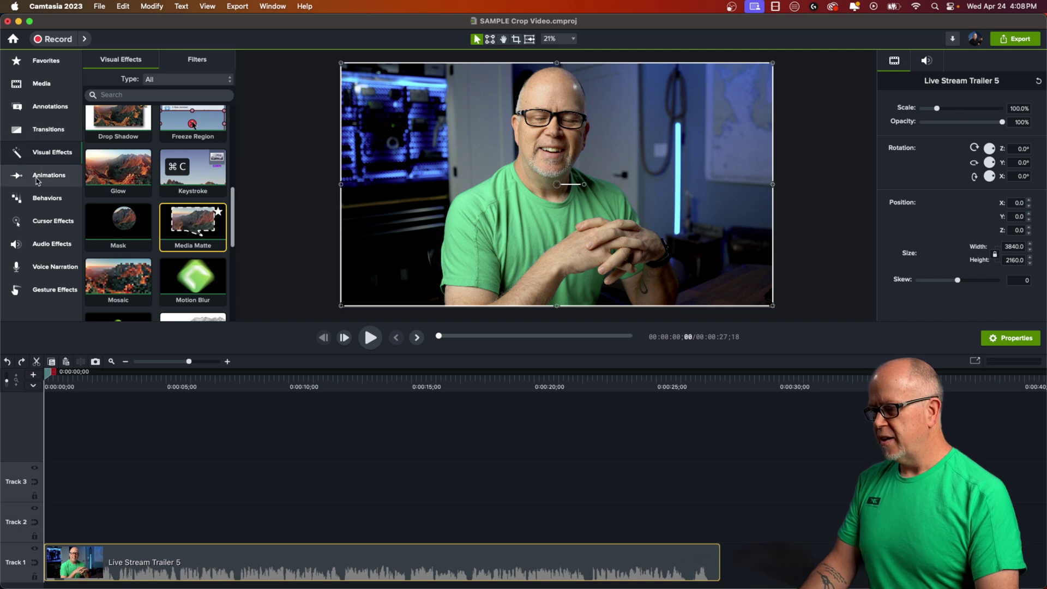
Add a yellow circle, enlarge it and place it to the left of the man's head.
click(46, 109)
drag(209, 272, 523, 182)
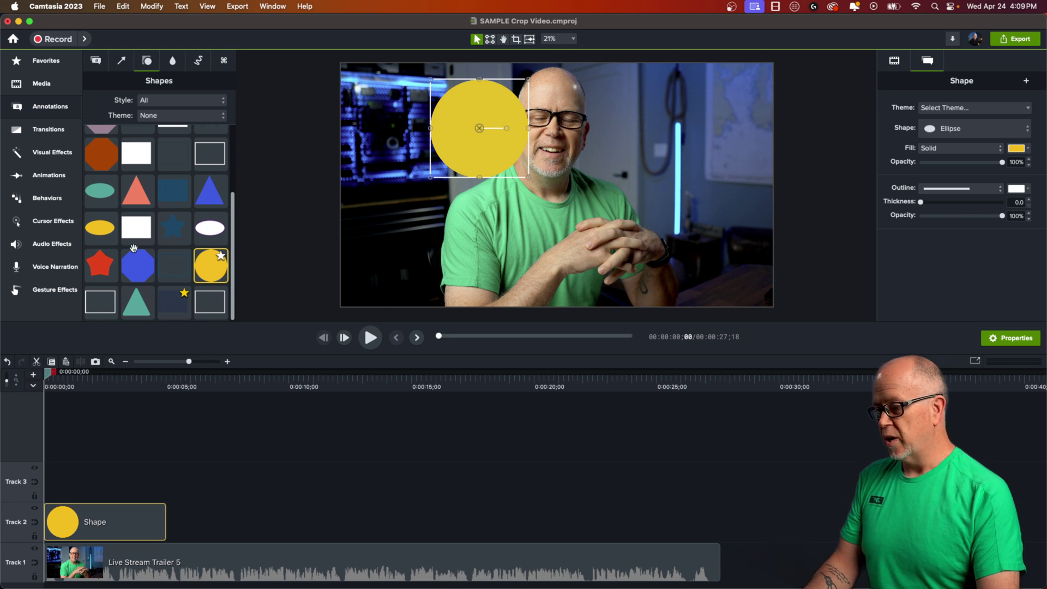
drag(453, 165, 434, 155)
Add a blue triangle, enlarge it, turn it point-down and overlap it with the lower half of the yellow circle.
drag(212, 193, 452, 186)
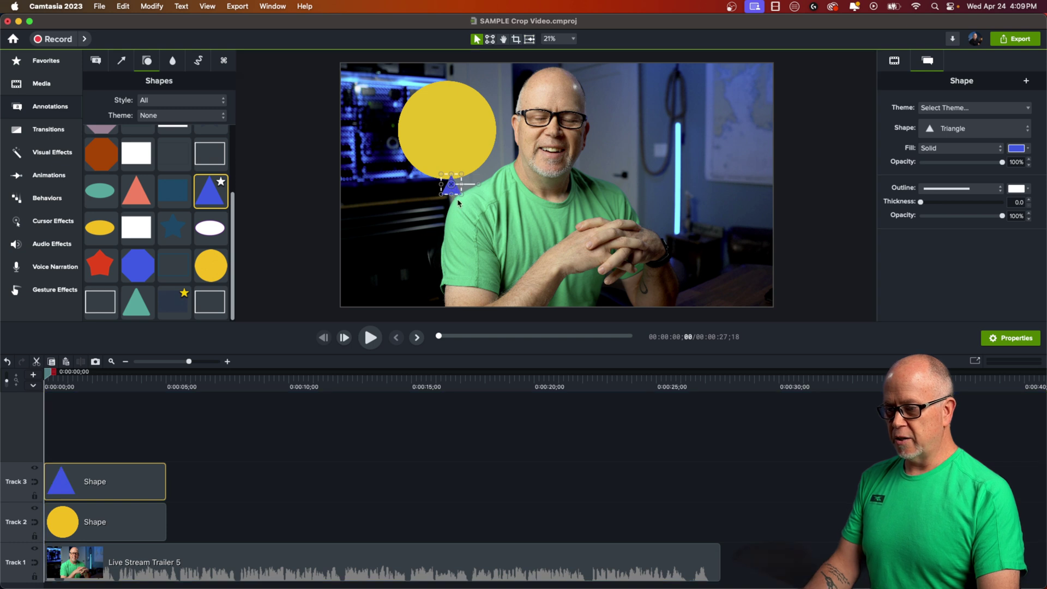
drag(484, 213, 371, 188)
drag(484, 143, 476, 147)
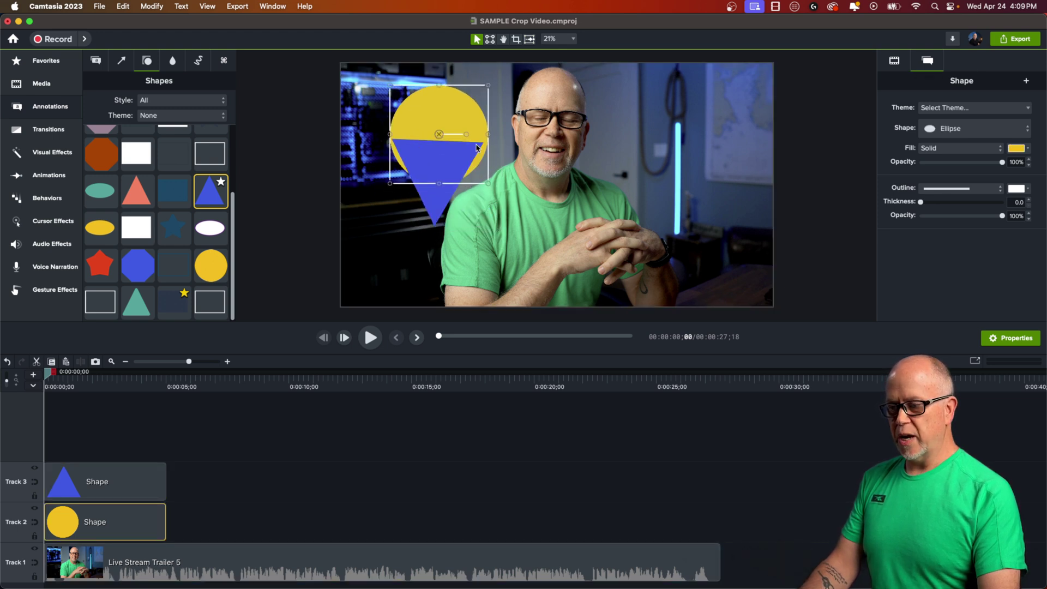
Add a teal ellipse overlapping the side of the circle and triangle, and extend all three shapes to the end of the video clip.
click(440, 202)
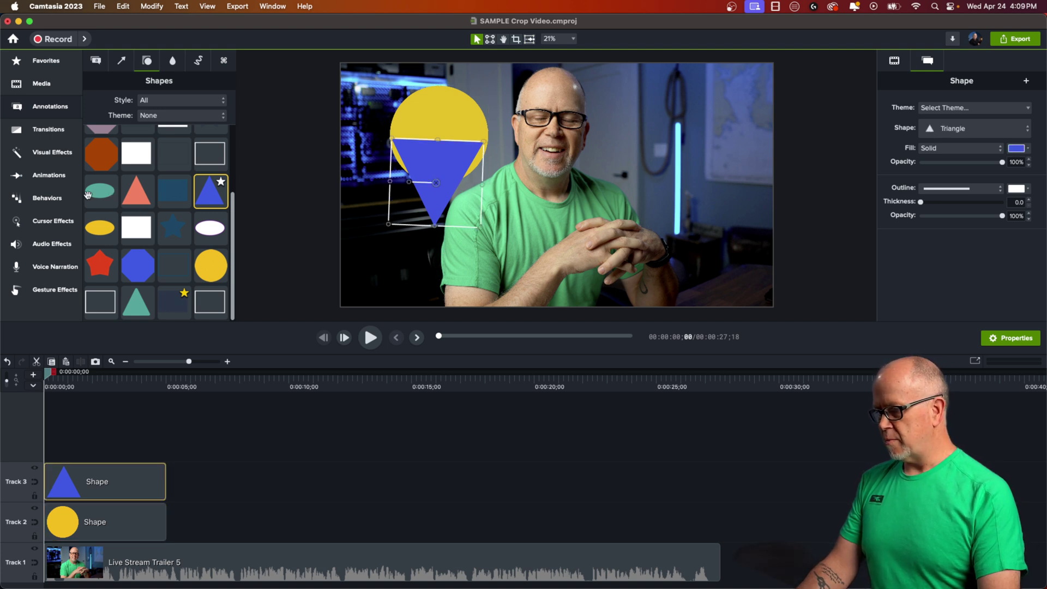
drag(102, 193, 489, 154)
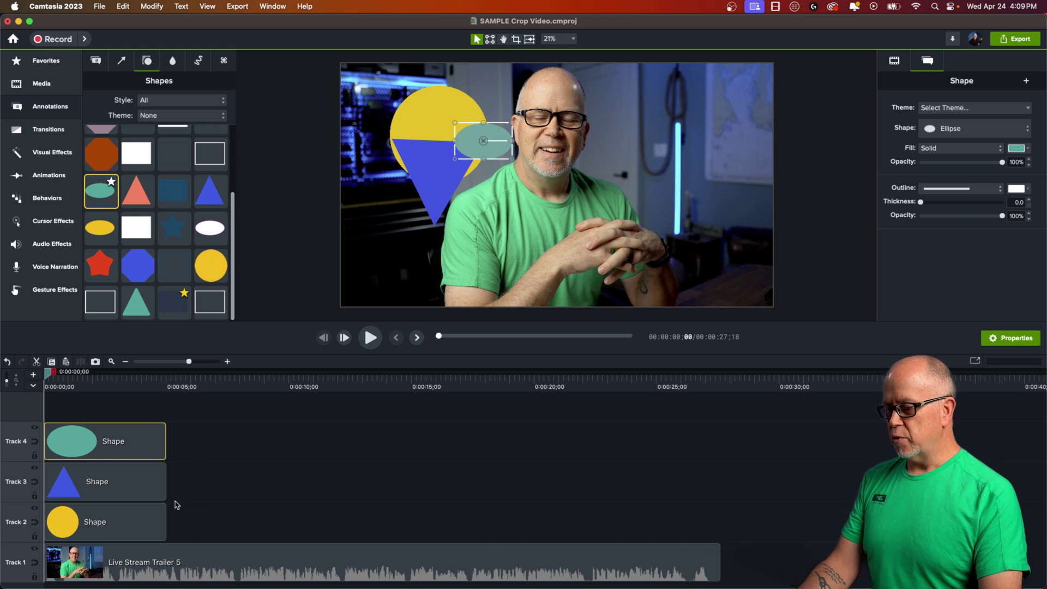
drag(186, 527, 720, 484)
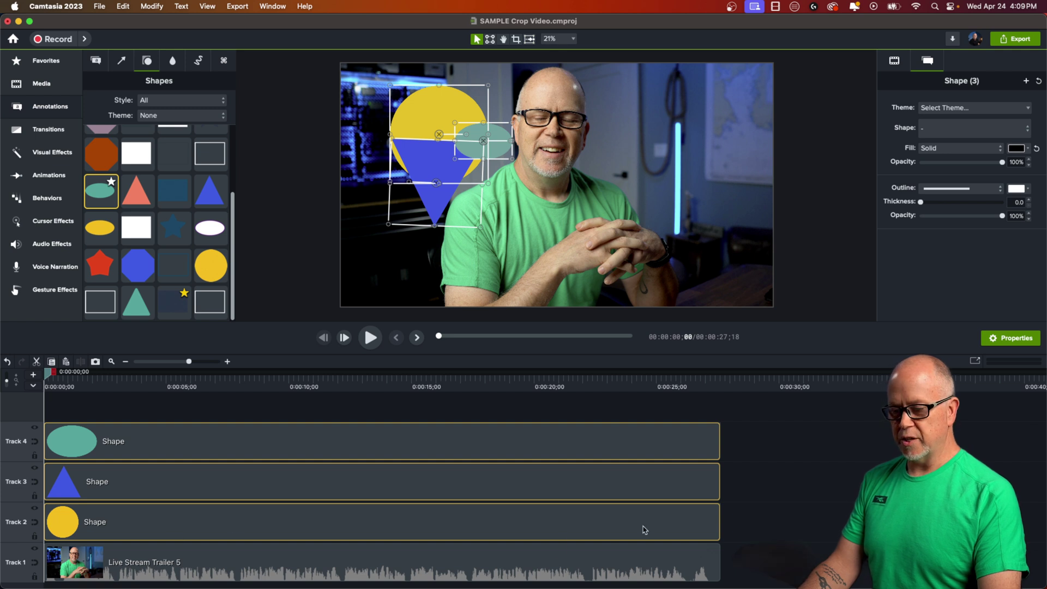
Group the circle, triangle and ellipse, enlarge the group and move it over the man's head.
right_click(304, 488)
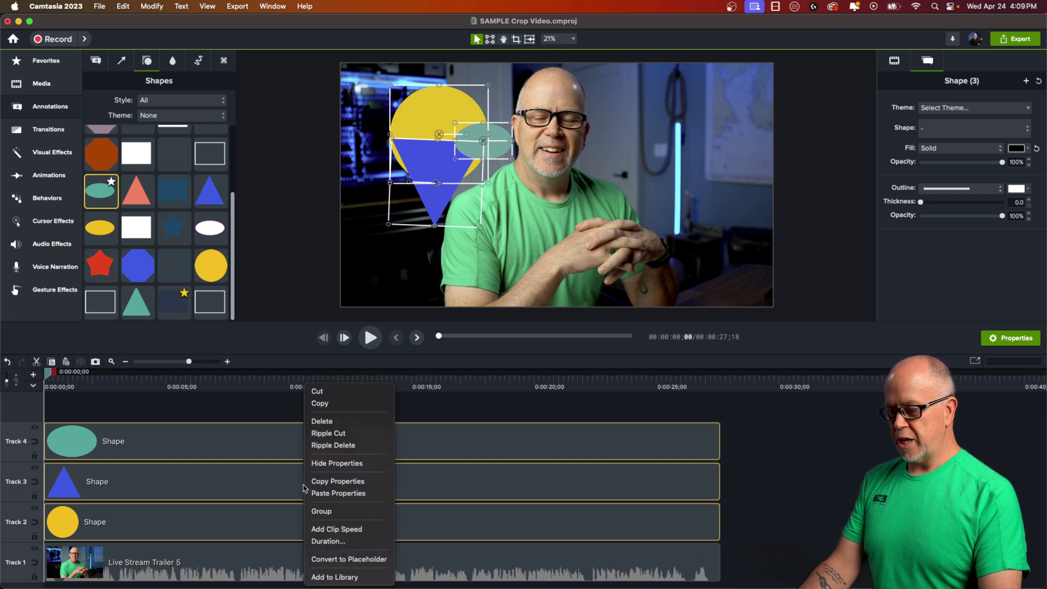
click(327, 512)
click(355, 392)
mouse_move(445, 155)
mouse_down()
mouse_move(554, 213)
mouse_move(458, 163)
mouse_up()
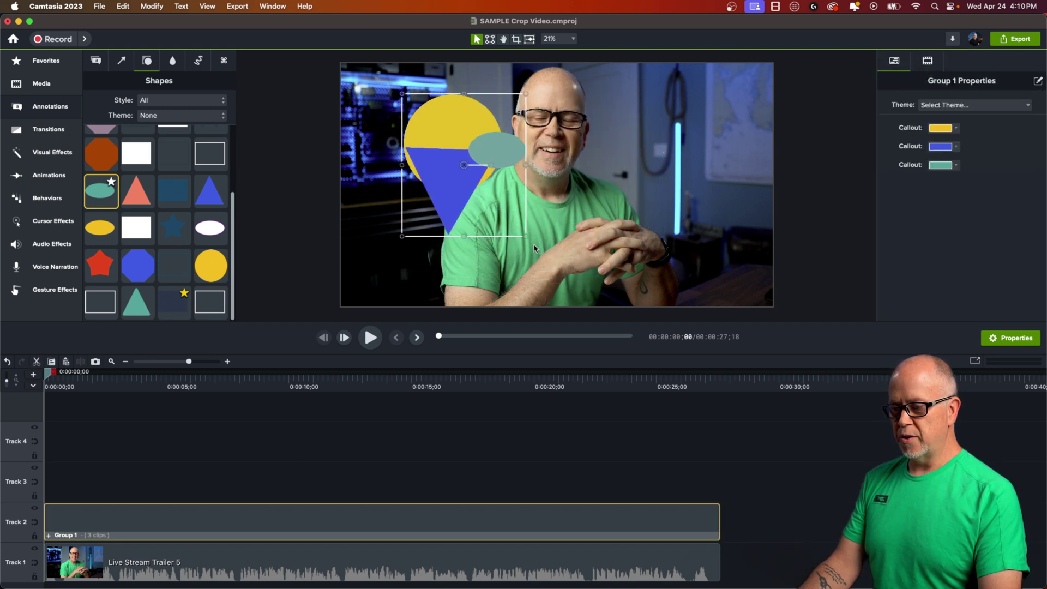
mouse_move(525, 238)
mouse_down()
mouse_move(570, 250)
mouse_move(561, 276)
mouse_move(539, 251)
mouse_up()
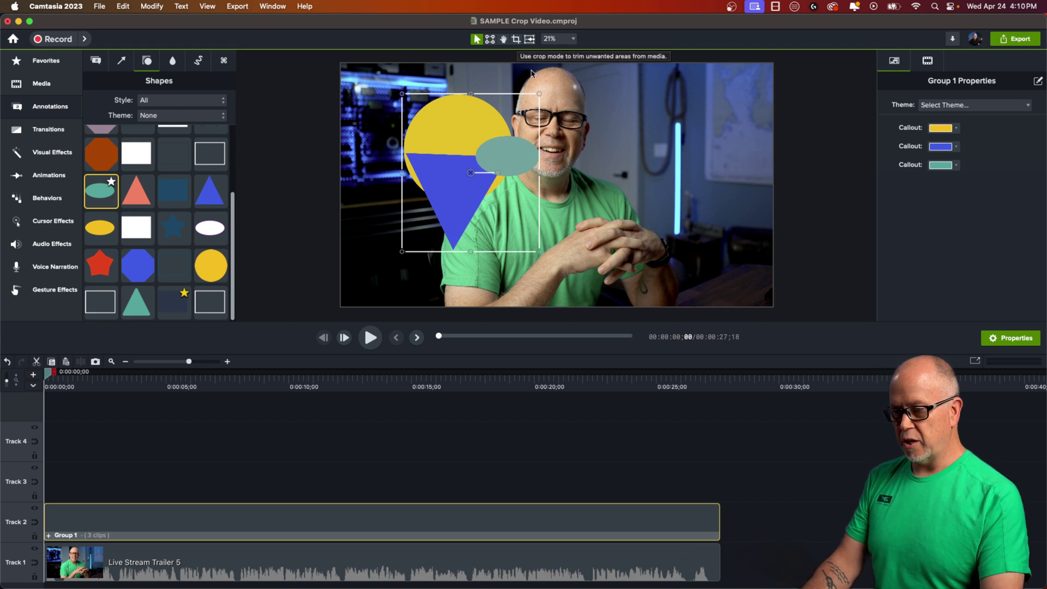
drag(540, 173, 556, 212)
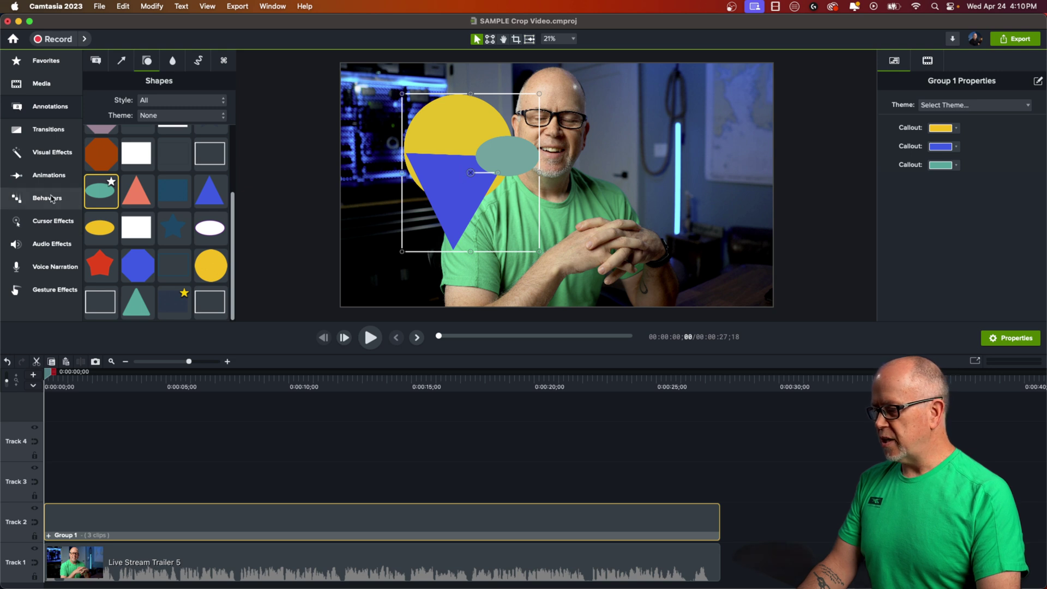
Apply the Media Matte effect to the shape group and group it with the video clip on Track 1.
click(48, 153)
drag(193, 221, 548, 173)
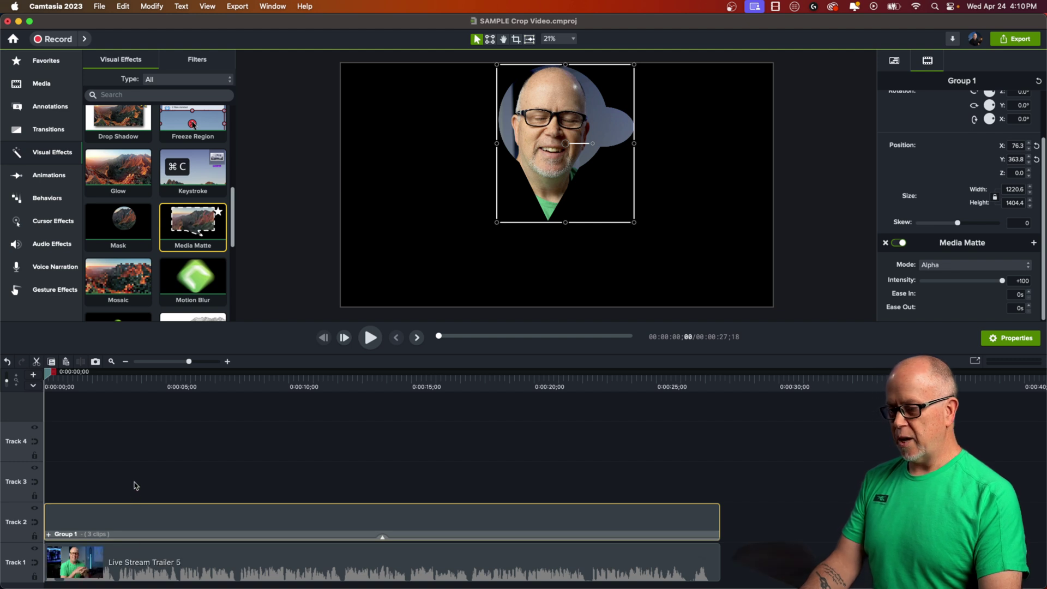
drag(140, 468, 312, 568)
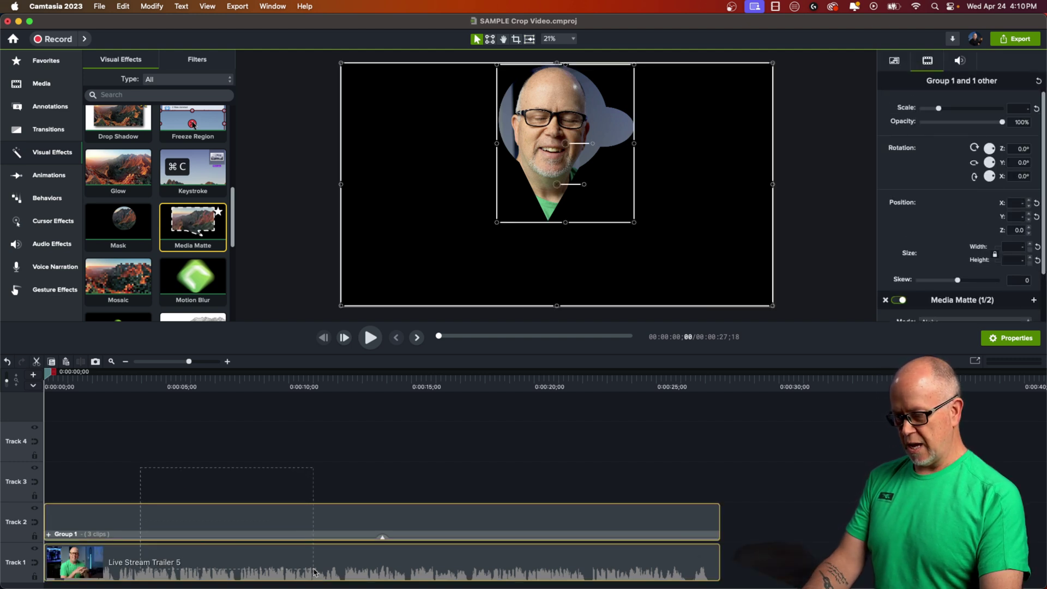
right_click(216, 577)
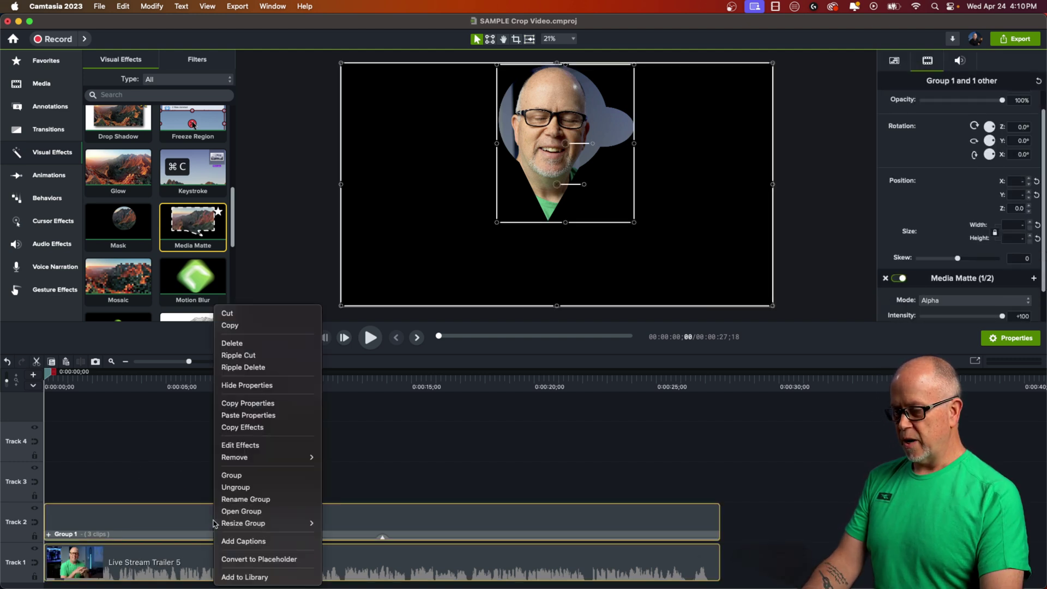
click(235, 478)
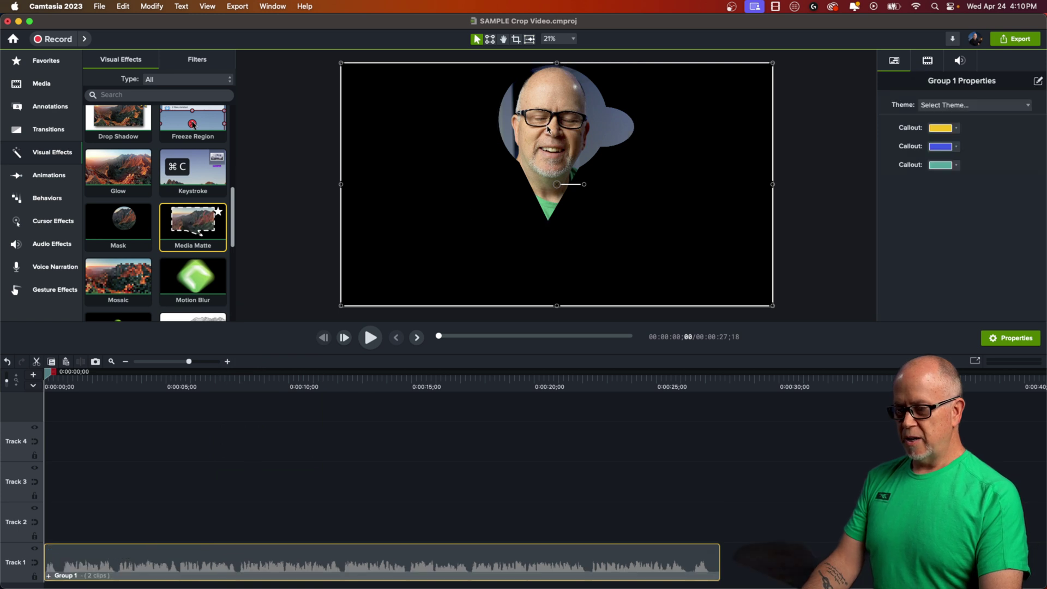
Scale down the matted video group, move it to the upper-right corner of the canvas and preview it.
drag(341, 65, 486, 145)
drag(608, 215, 695, 140)
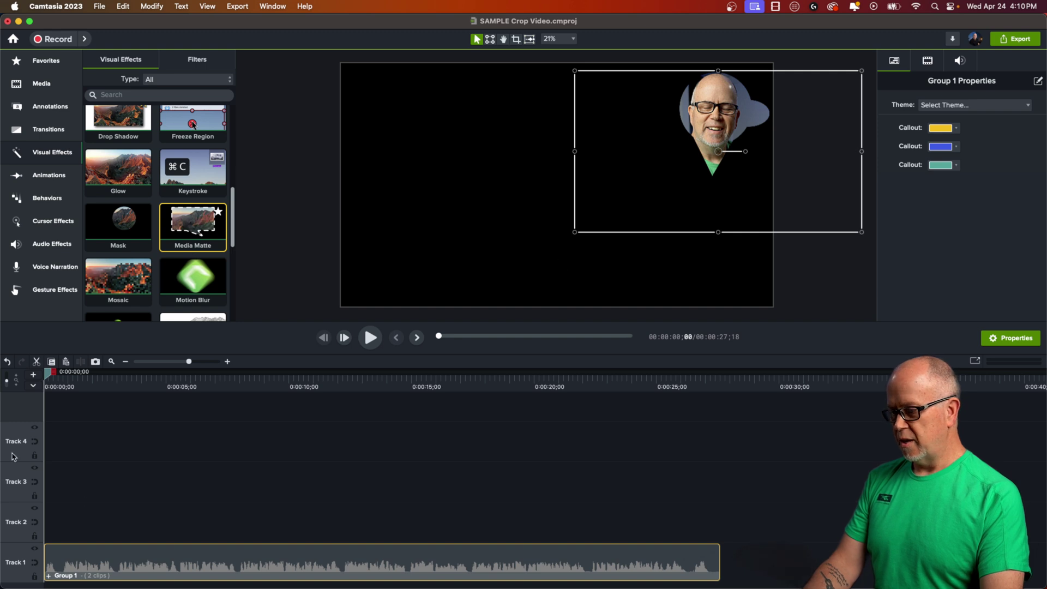
key(space)
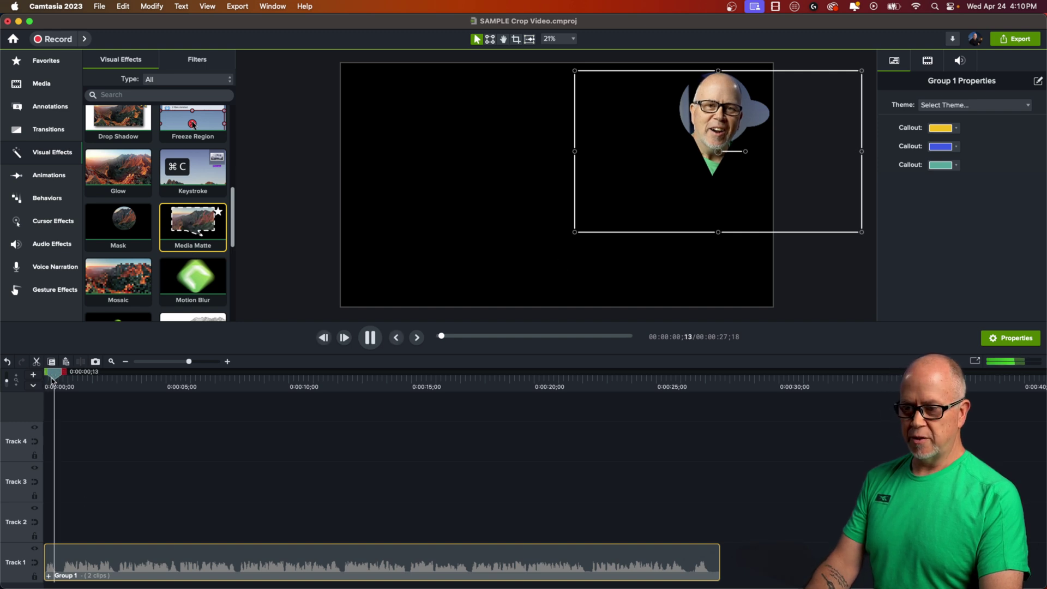
key(space)
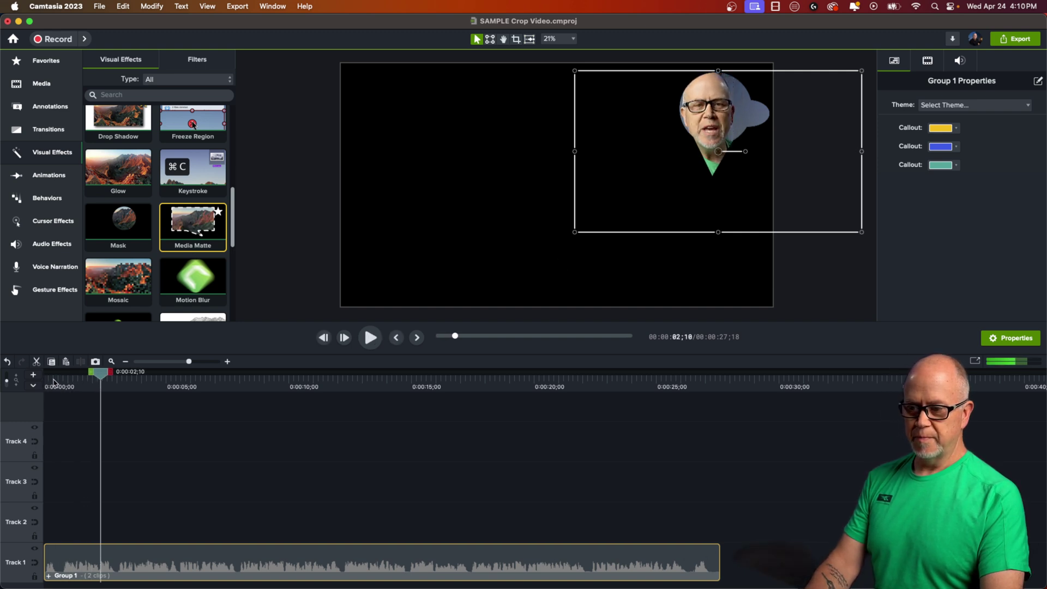
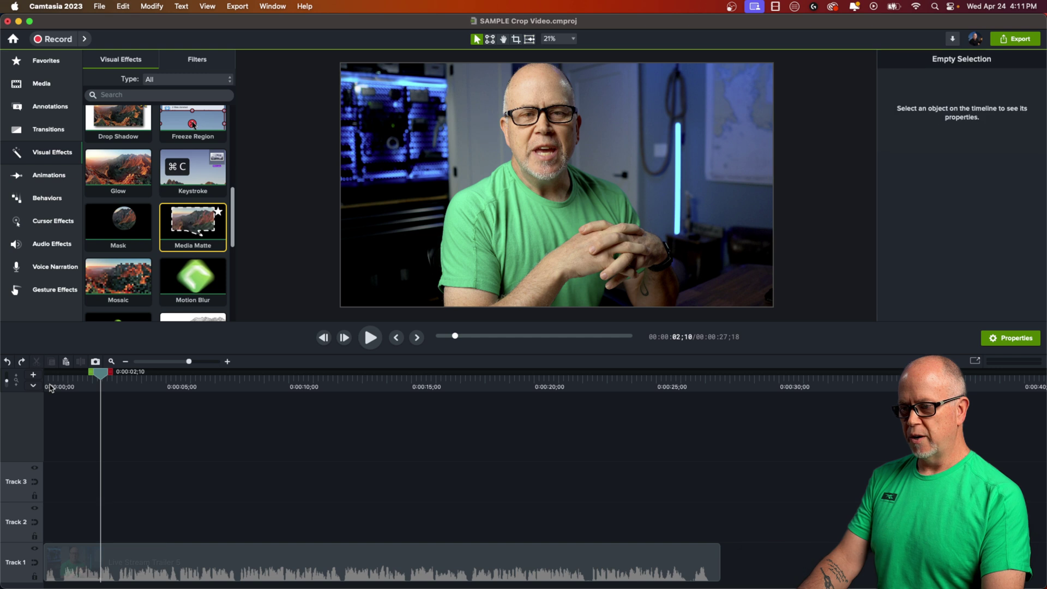
Crop both sides of the video clip around the man to a width of about 1746.
drag(102, 375, 68, 385)
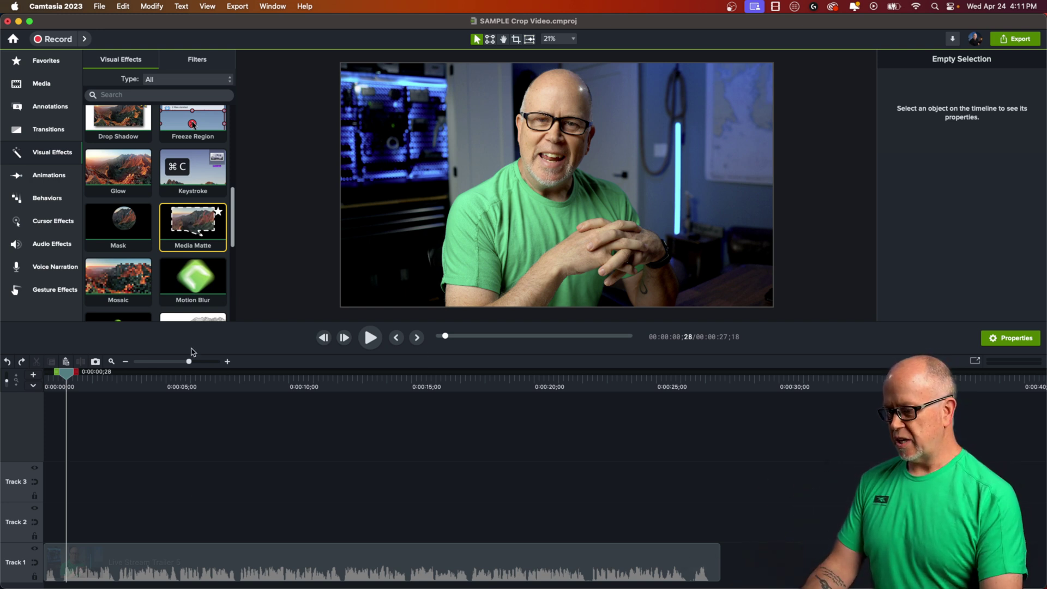
drag(66, 373, 91, 372)
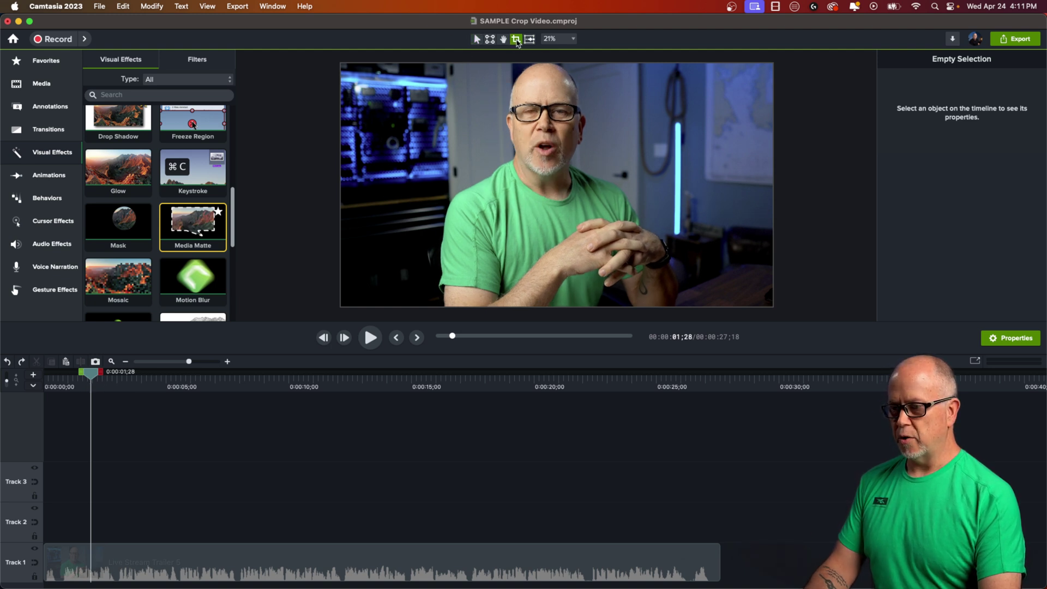
click(688, 175)
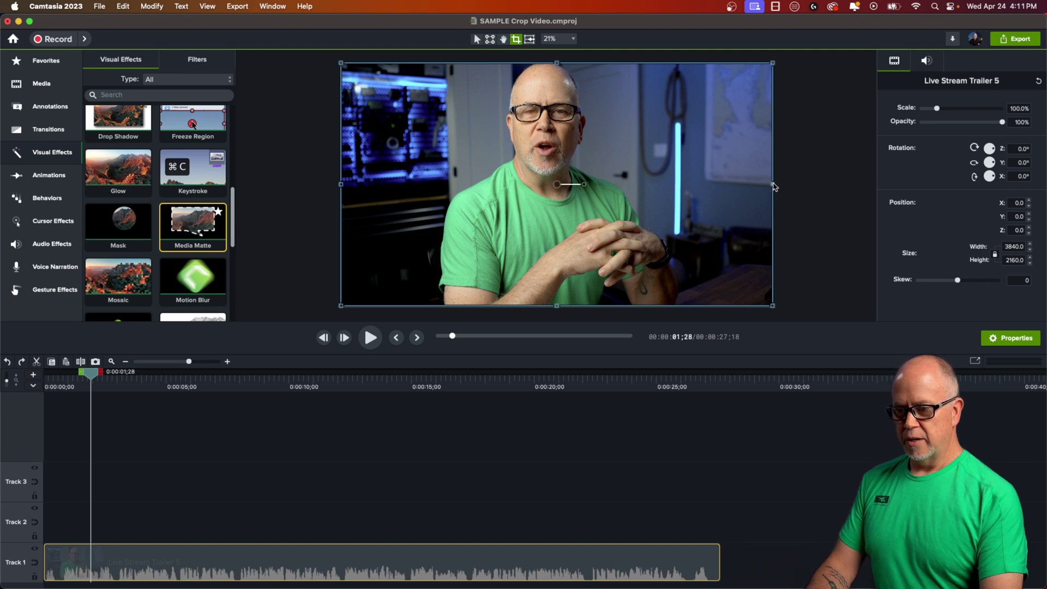
drag(773, 185, 637, 186)
drag(341, 188, 441, 185)
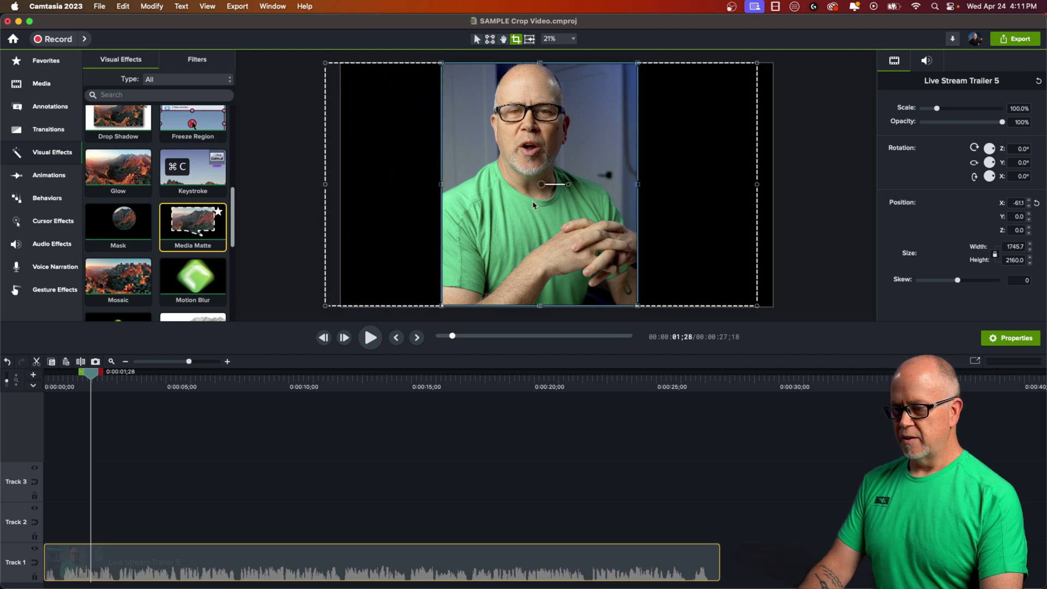
Leave crop mode and move the cropped clip to the left edge of the canvas.
drag(549, 204, 482, 208)
key(super+z)
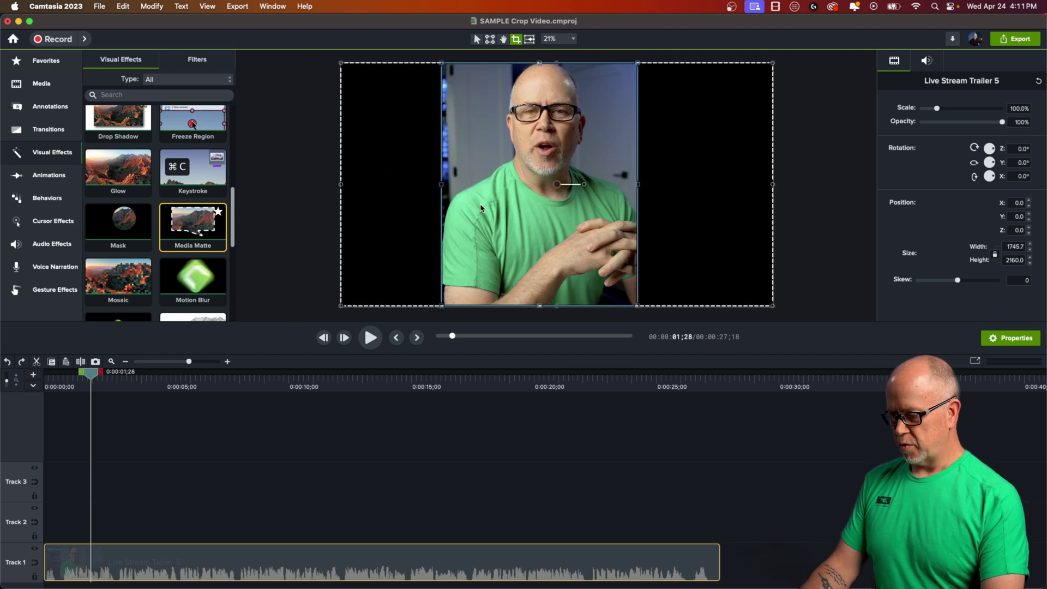
click(476, 39)
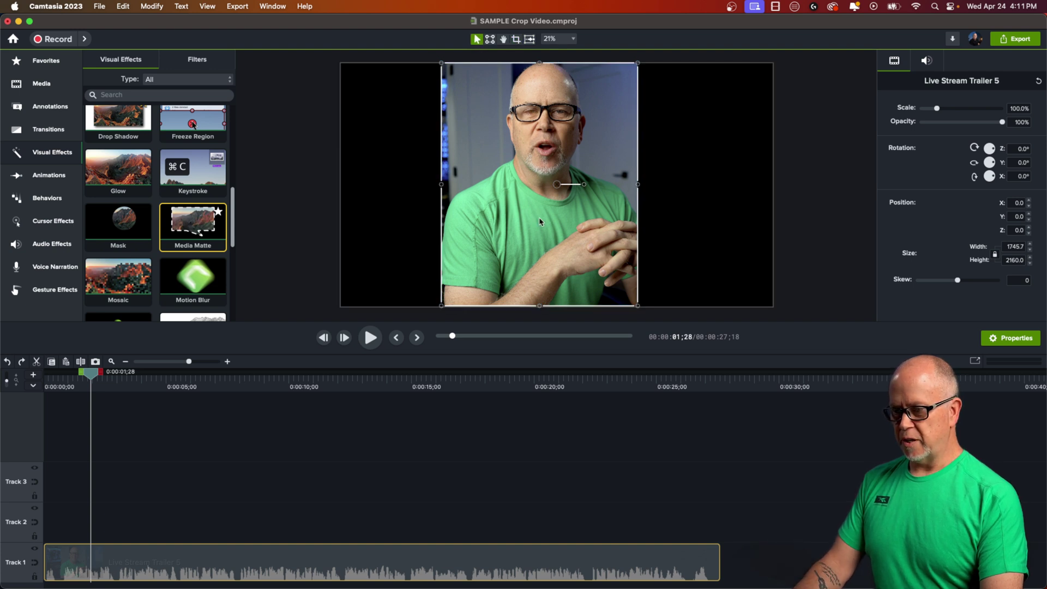
drag(540, 221, 442, 229)
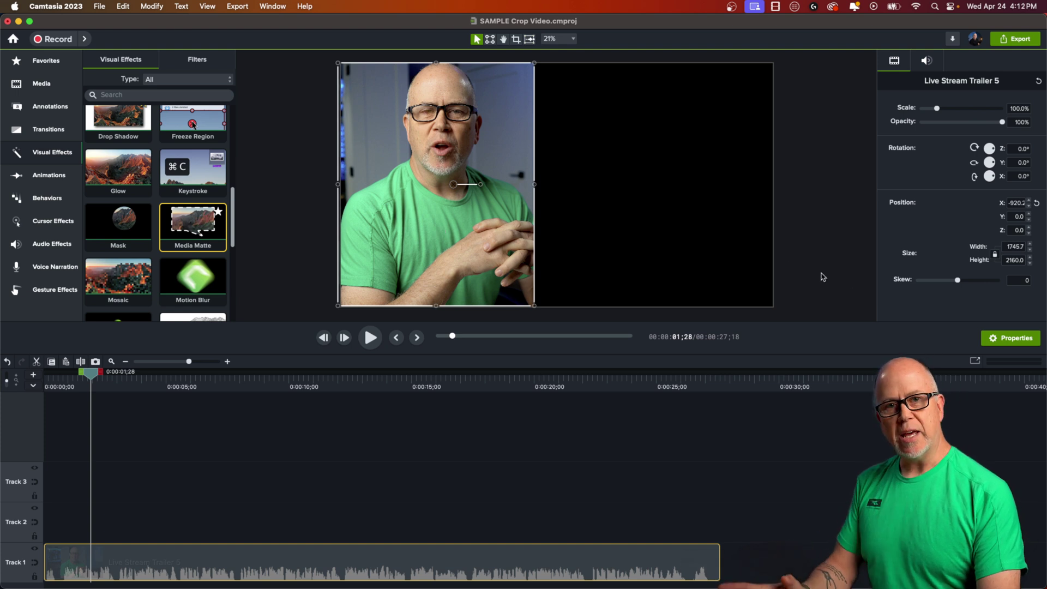
Play the clip to about 3;14 and add a Custom animation there that ends at about 4;14.
click(276, 265)
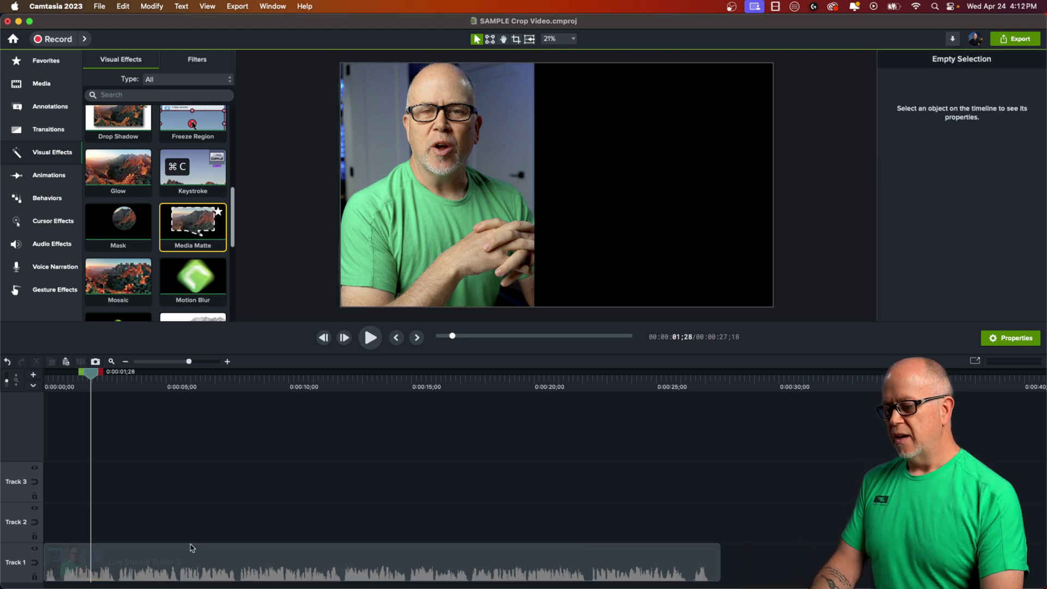
key(space)
key(space)
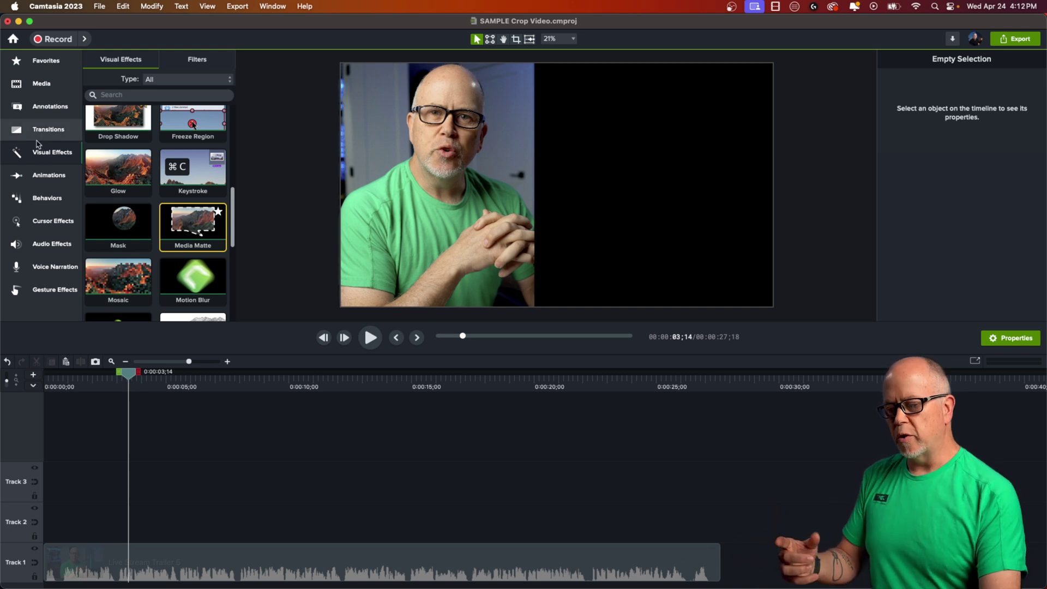
click(49, 175)
drag(125, 90, 176, 493)
drag(158, 575, 158, 575)
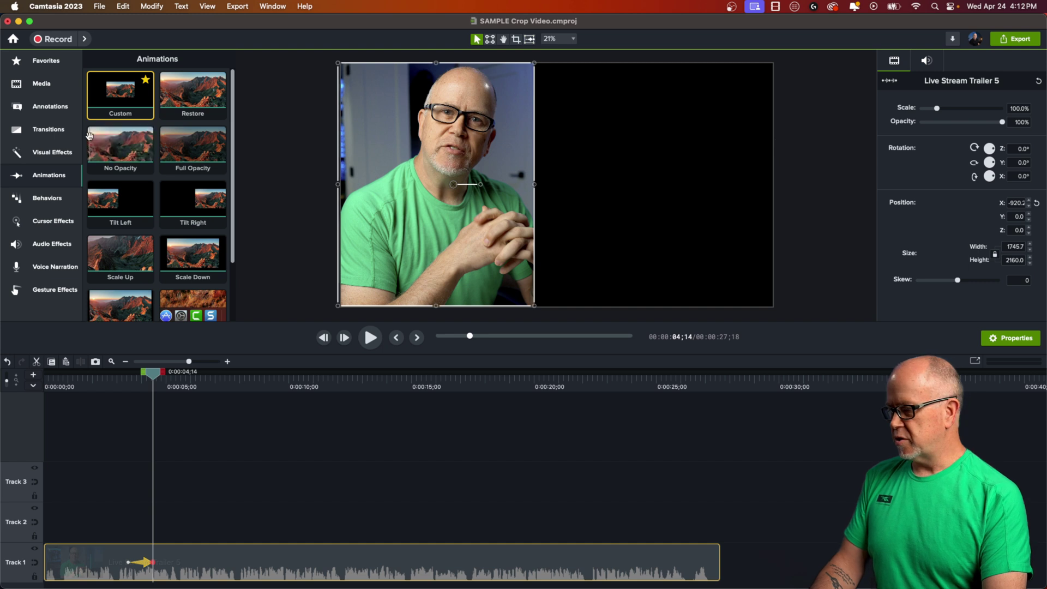
Add the plain ABC text callout on Track 2 starting at 4;14 and place it in the black area beside the clip.
click(48, 106)
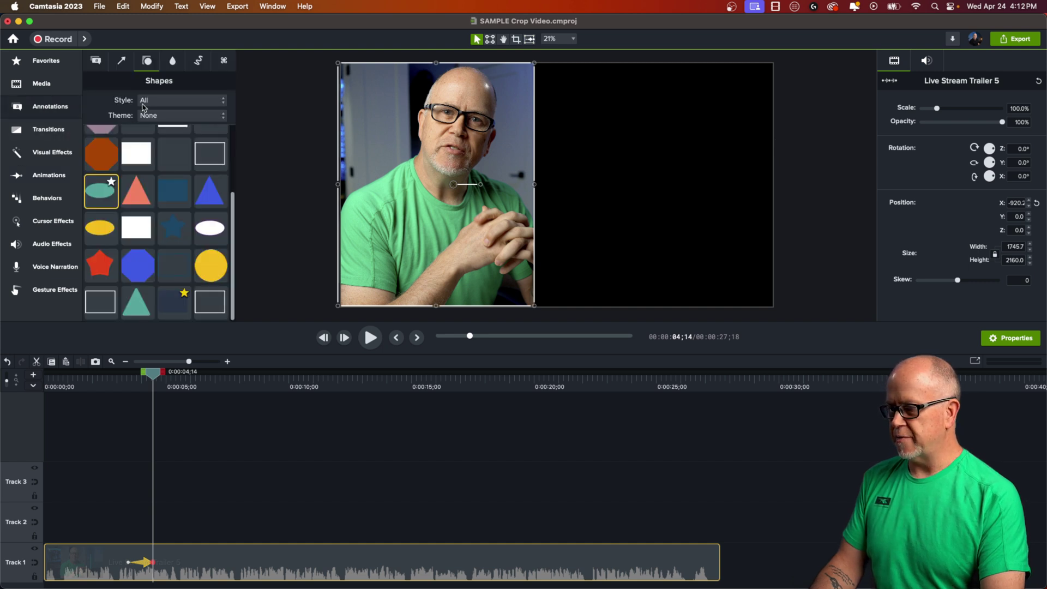
click(96, 61)
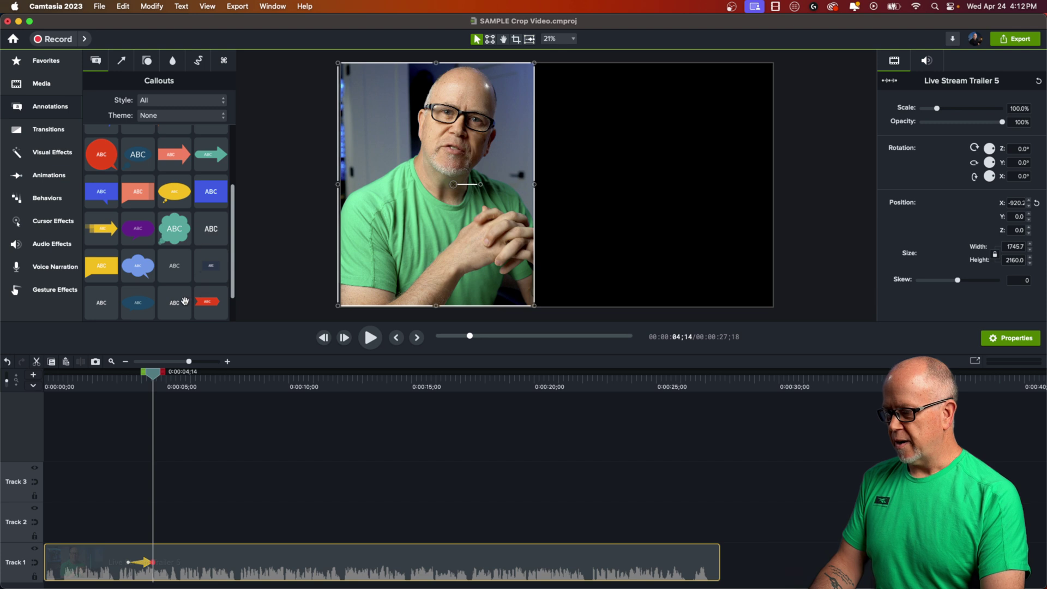
click(45, 61)
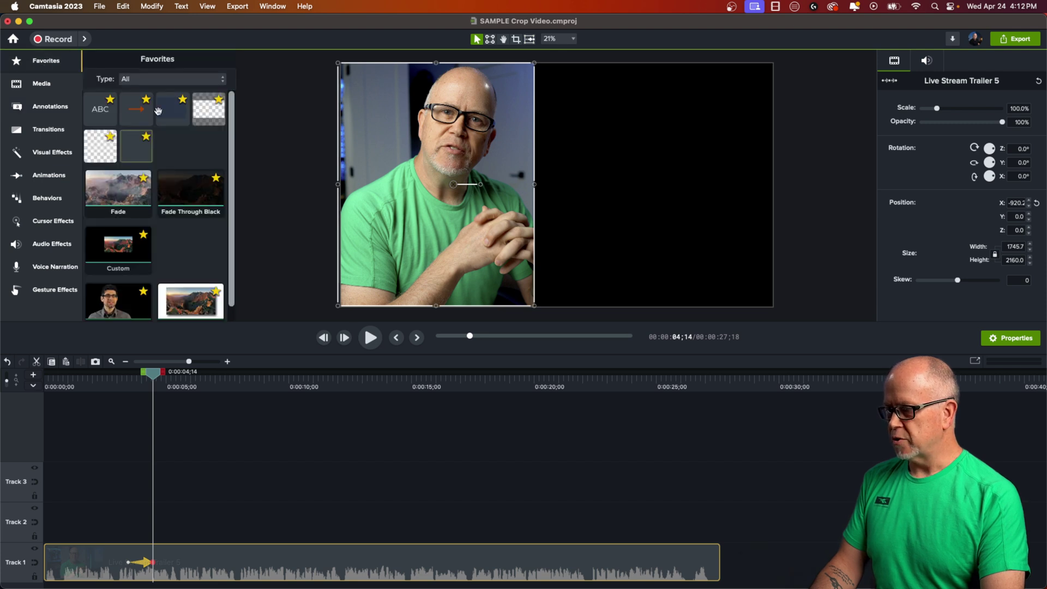
drag(101, 108, 110, 535)
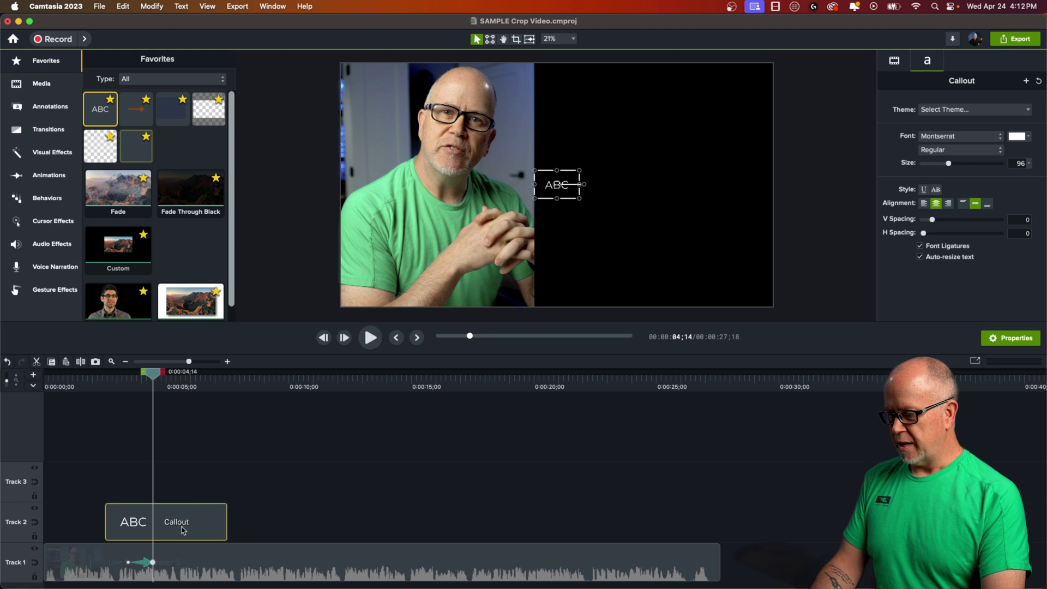
drag(184, 530, 239, 532)
drag(552, 188, 650, 129)
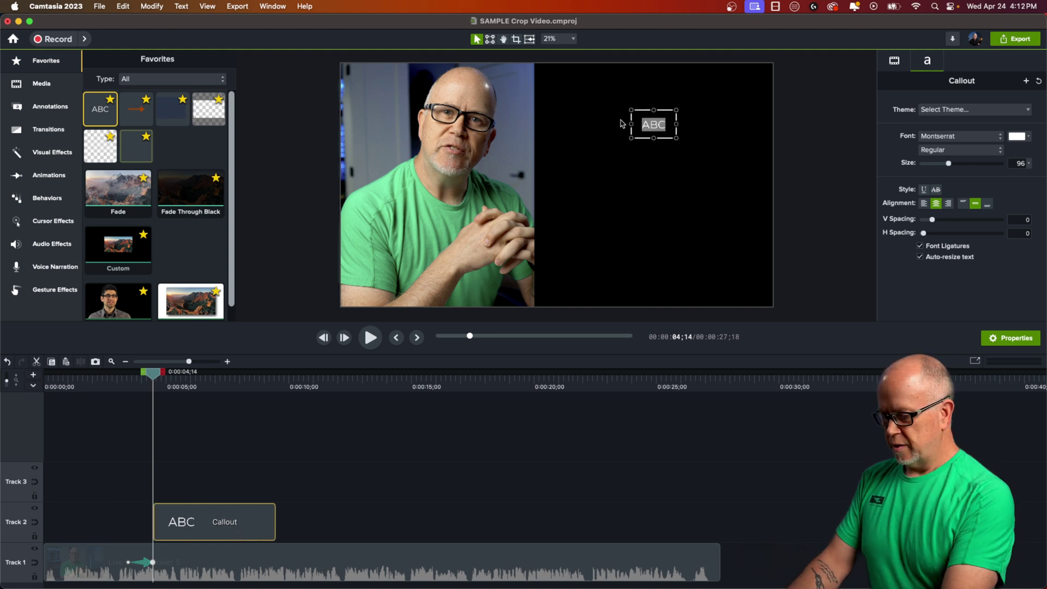
Replace the callout's placeholder text with "TEXT GOES HERE".
text(TEXT)
key(Return)
text(GOES HERER)
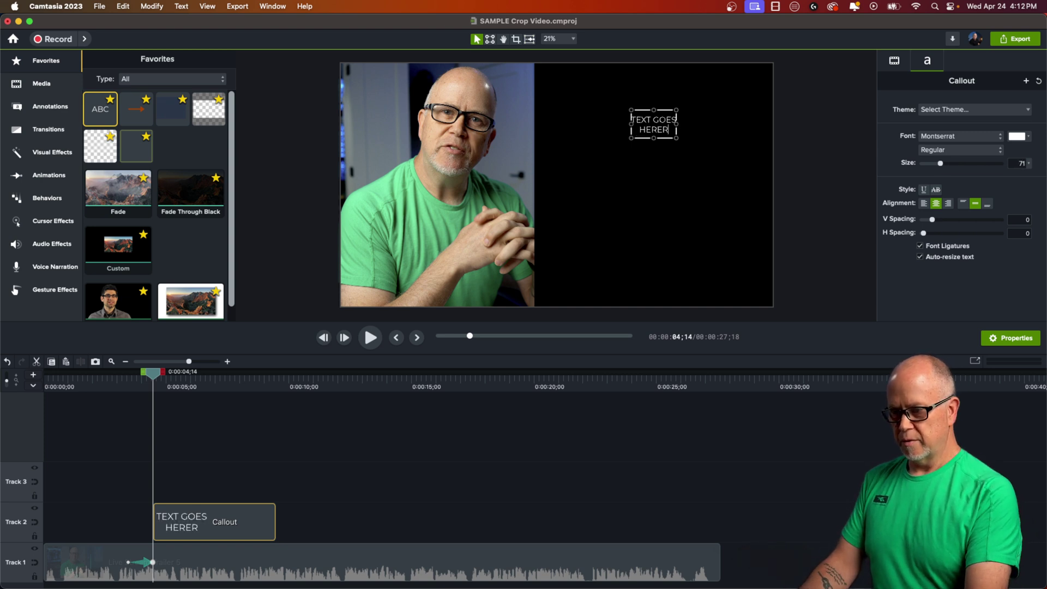
key(BackSpace)
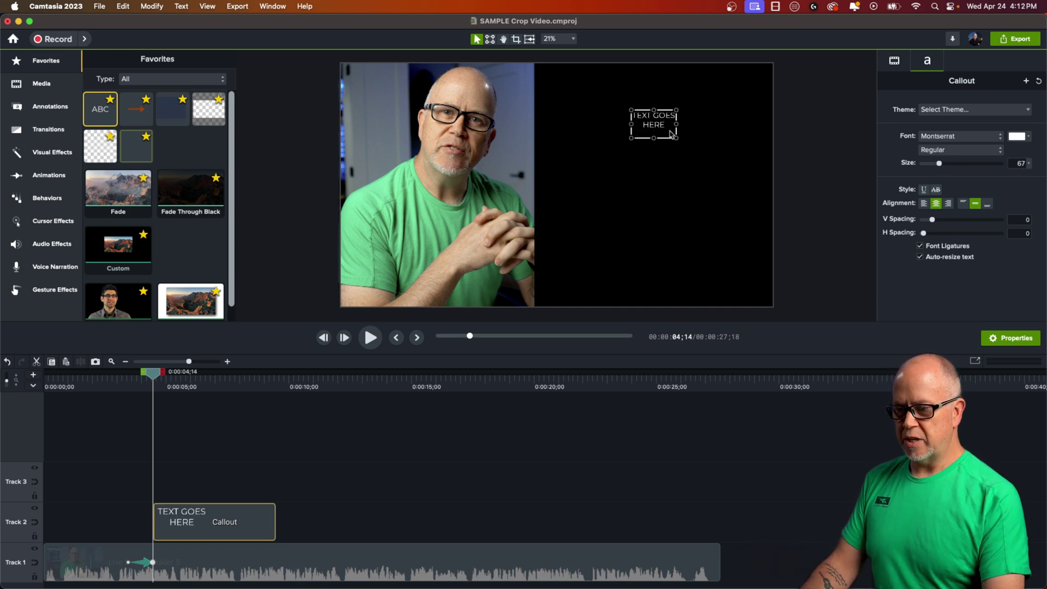
Enlarge the callout's text box and set its font size to 186.
mouse_move(677, 141)
mouse_down()
mouse_move(745, 177)
mouse_move(674, 158)
mouse_up()
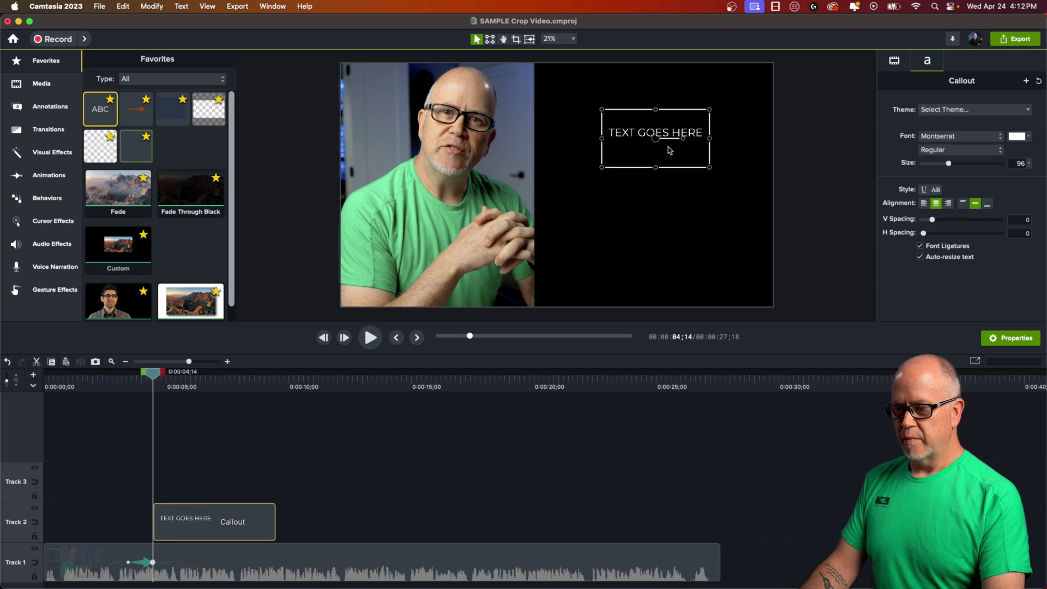
double_click(671, 156)
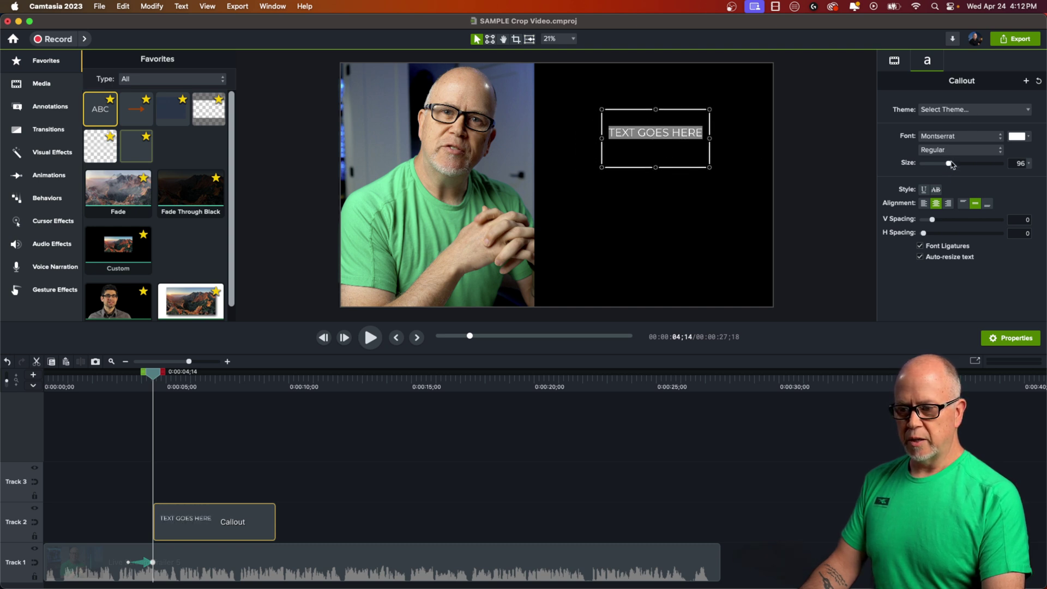
drag(949, 165, 983, 181)
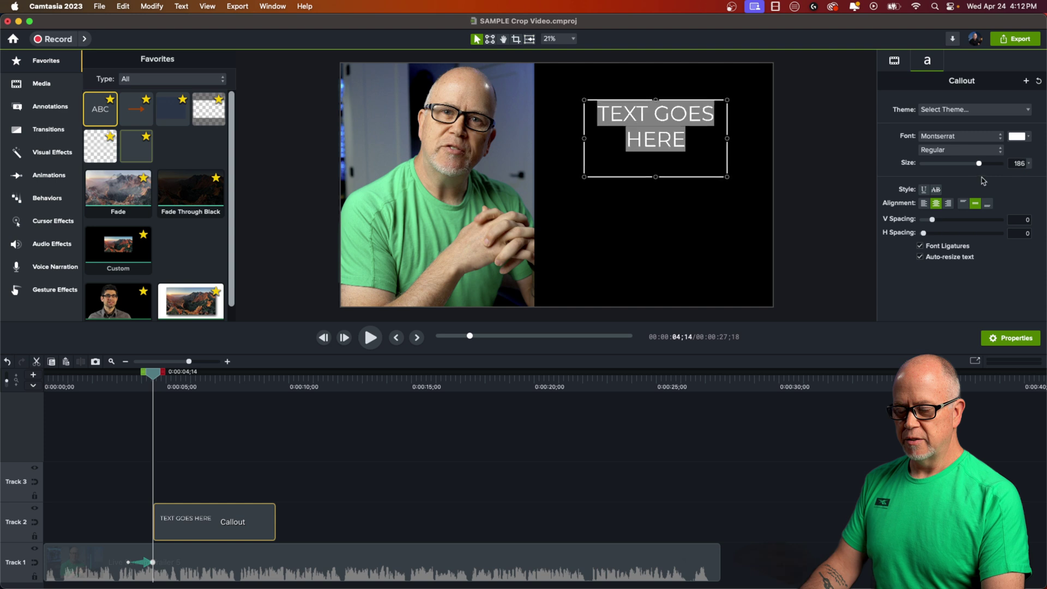
Move the "TEXT GOES HERE" callout down toward the vertical centre of the black area and deselect it.
click(630, 214)
drag(655, 137, 658, 174)
click(647, 250)
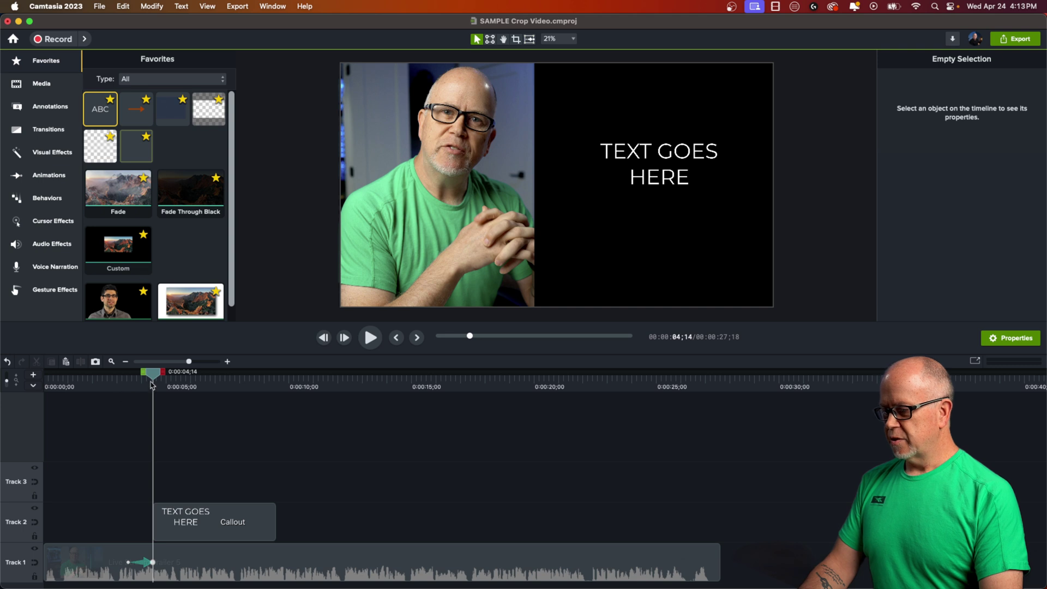
At the Track 1 animation's start point (3;14), uncrop both sides of the clip and reset its position to fill the canvas.
click(154, 566)
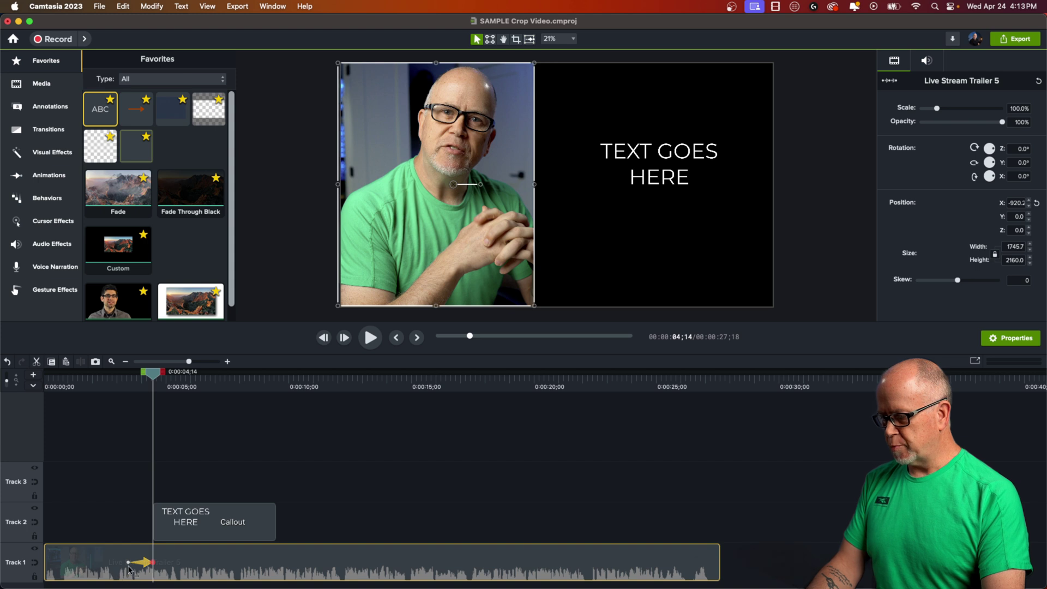
click(130, 563)
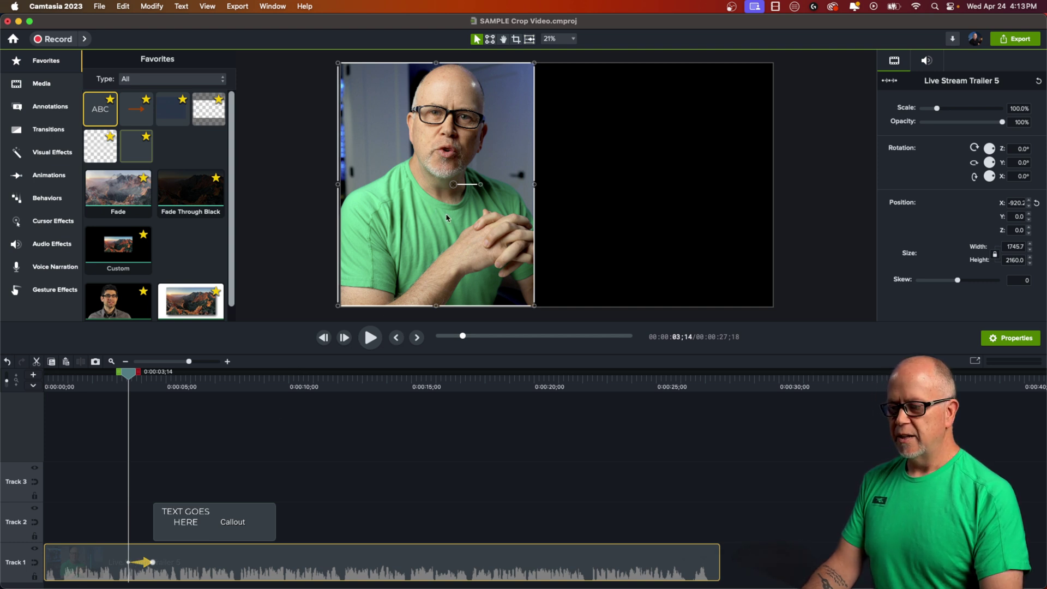
click(516, 40)
drag(535, 186, 694, 199)
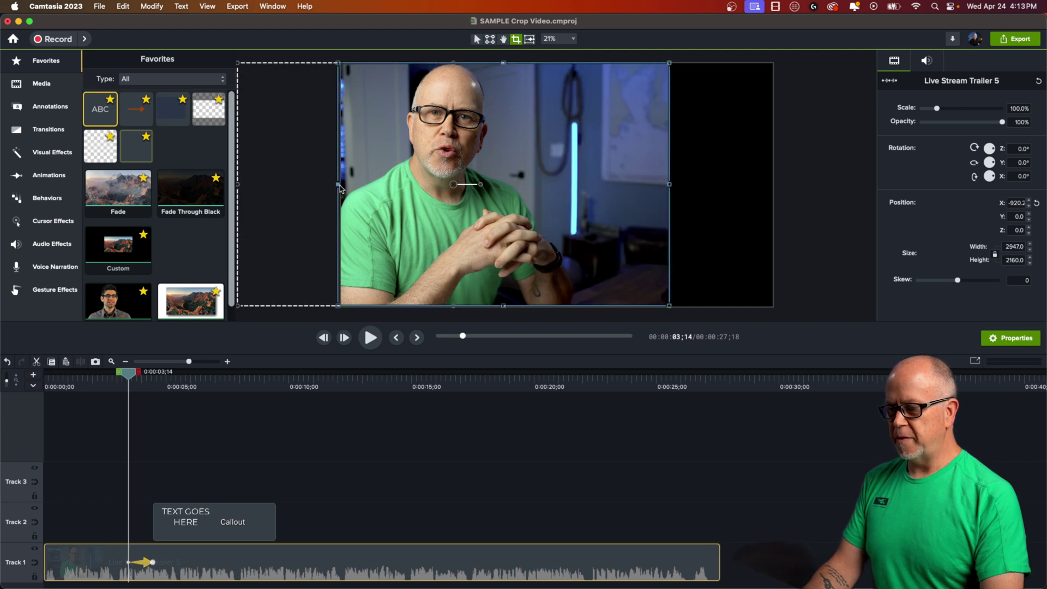
drag(339, 188, 238, 188)
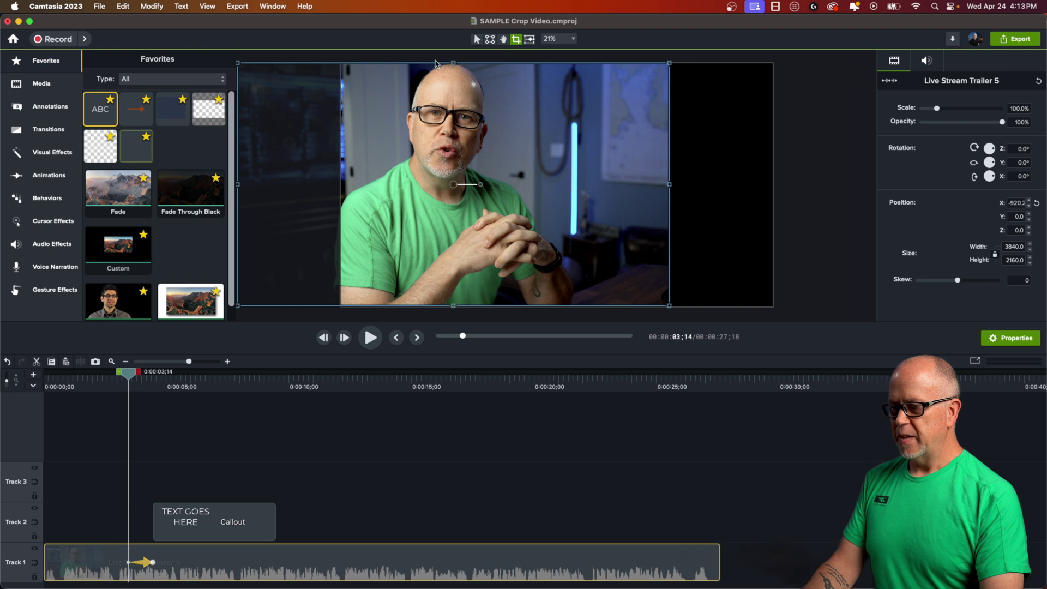
click(1037, 204)
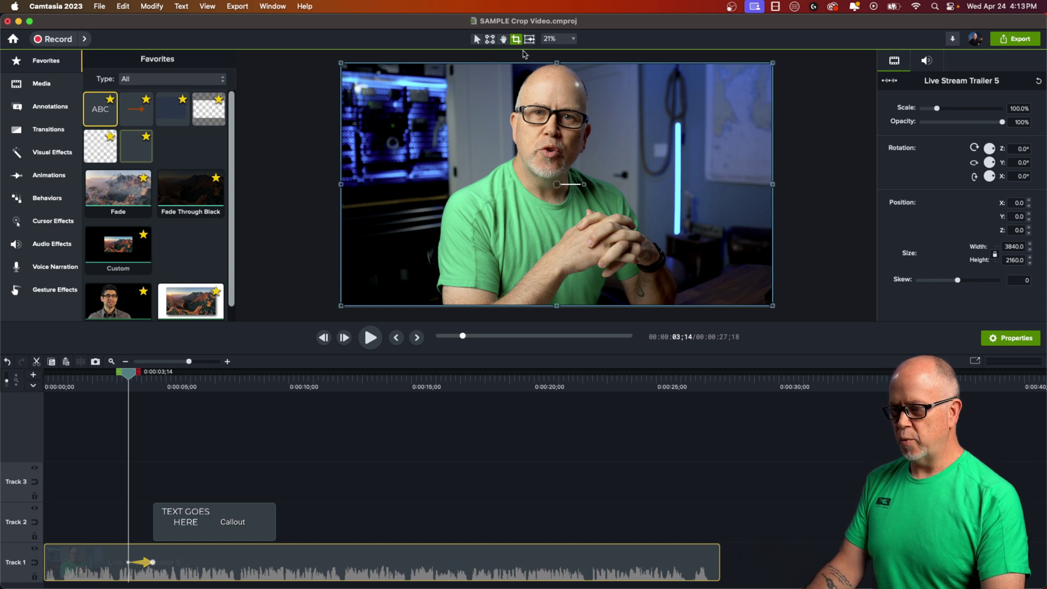
click(477, 41)
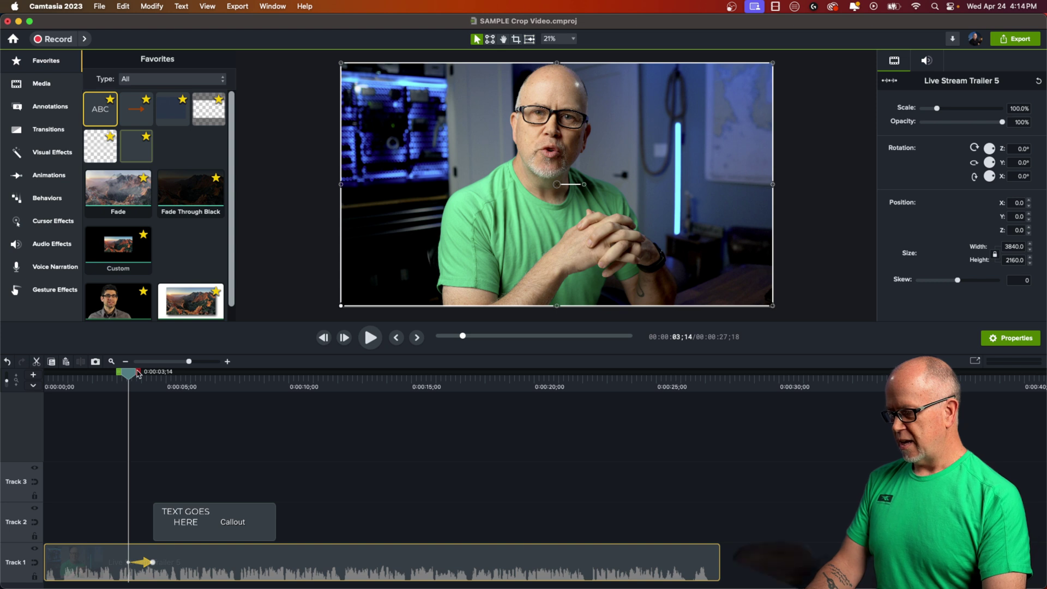
Play the timeline from just before the Track 1 animation to check the crop transition and text callout.
drag(128, 374, 119, 377)
key(space)
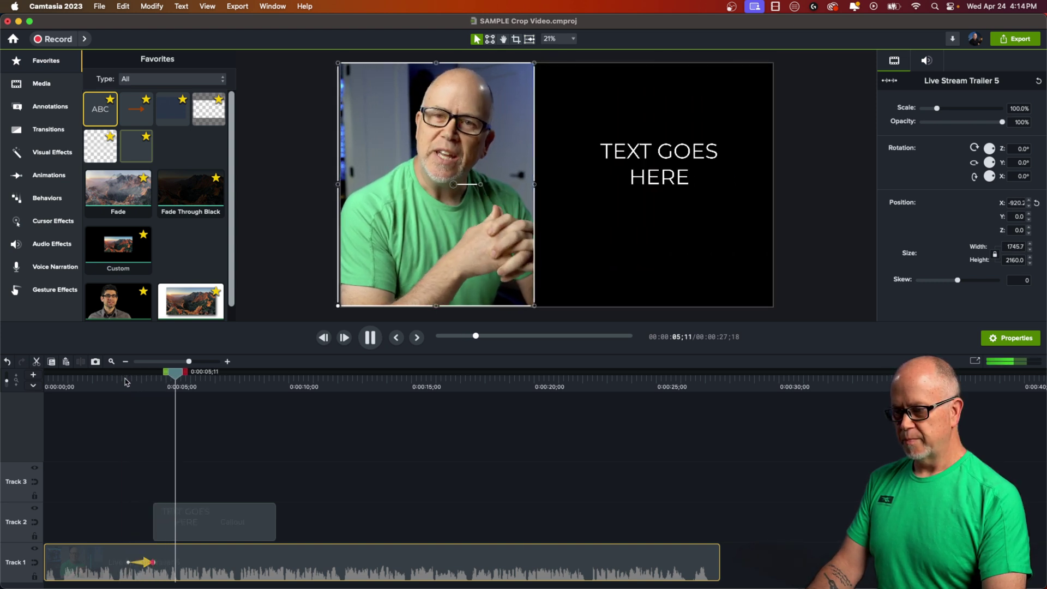
key(space)
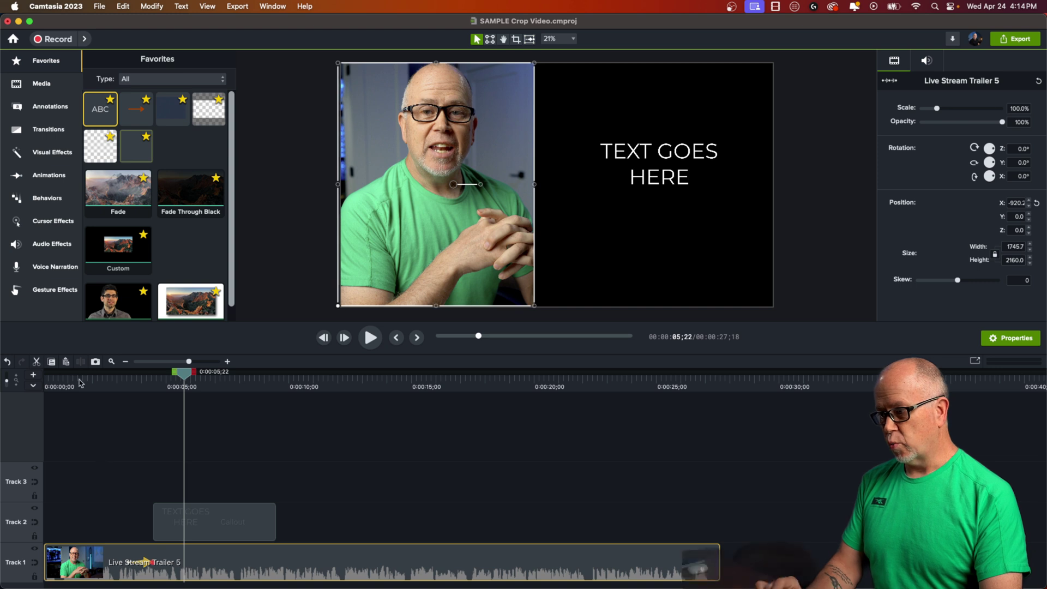
Add the audio sound effect from the project's media to Track 3 near the crop animation.
click(43, 87)
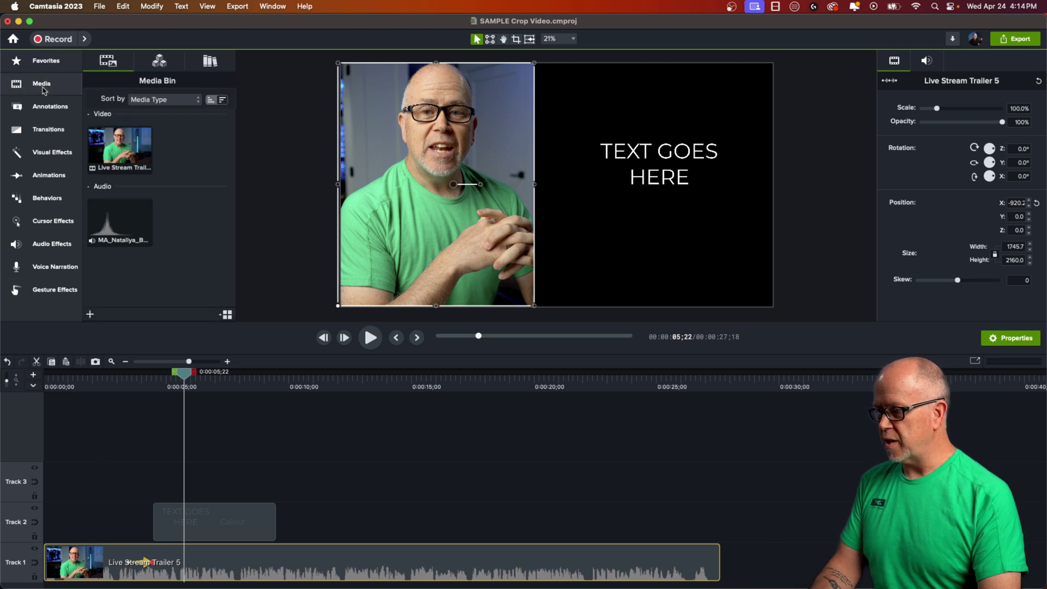
click(116, 224)
drag(117, 224, 158, 494)
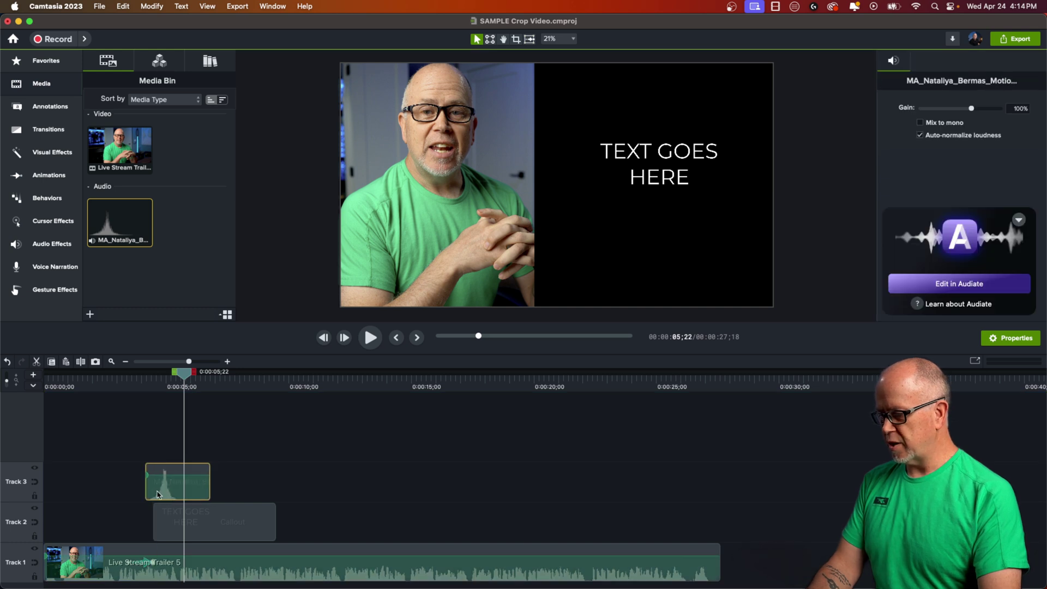
Play from 3;26 to hear the sound effect, and shift it earlier on Track 3 so it ends at about 5;13.
click(139, 387)
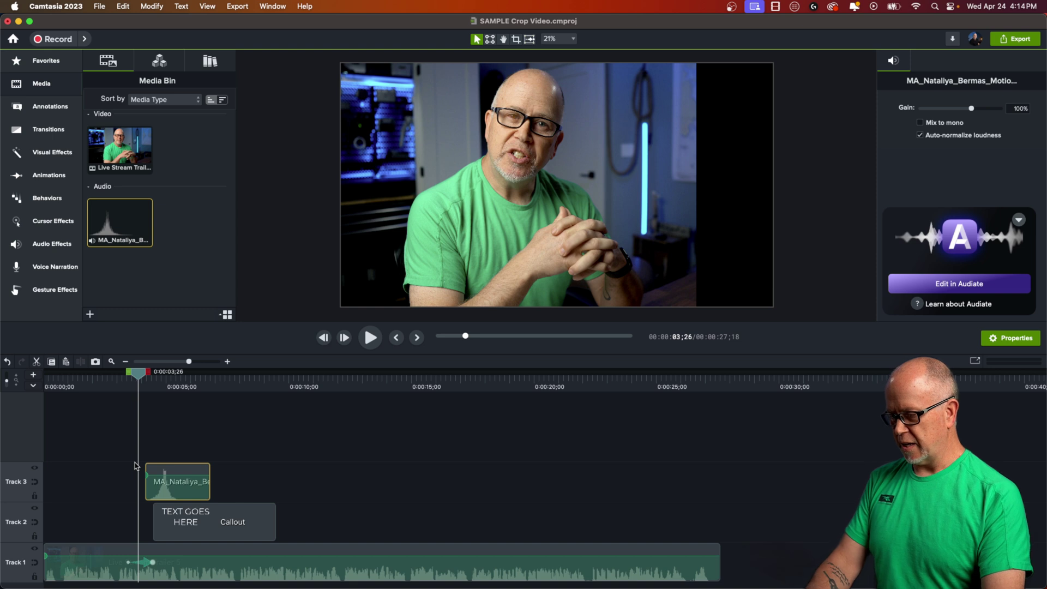
key(space)
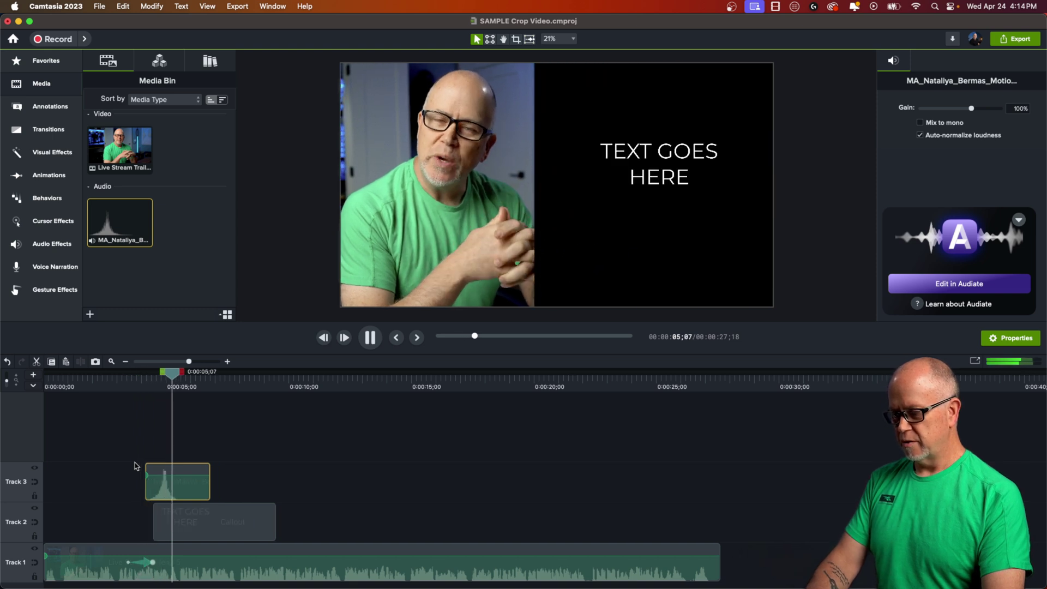
key(space)
drag(190, 489, 156, 490)
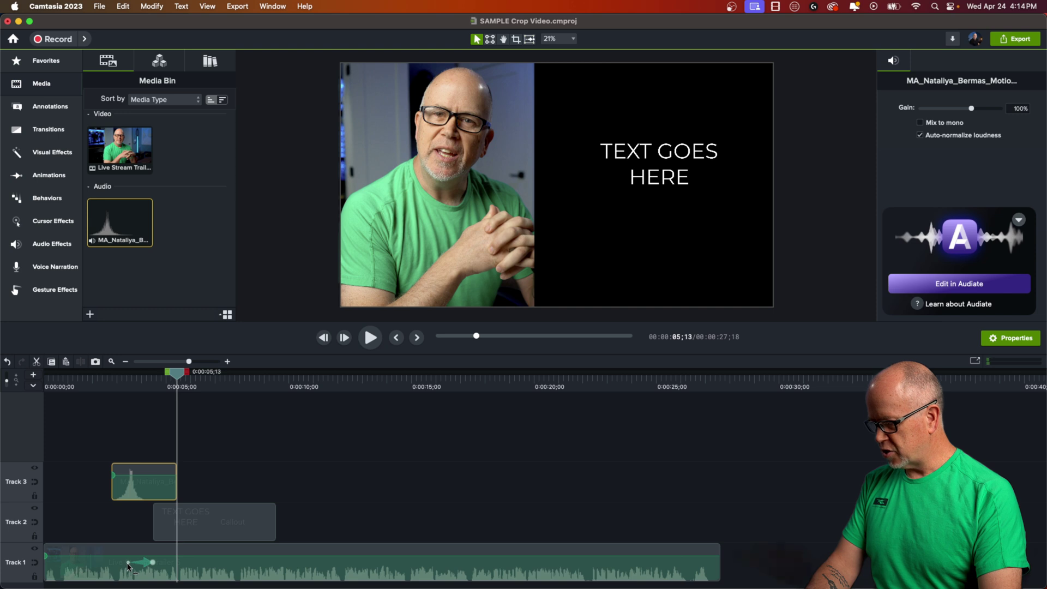
Play from 2;18 to check the sound timing, and nudge the sound effect slightly later on Track 3.
click(109, 387)
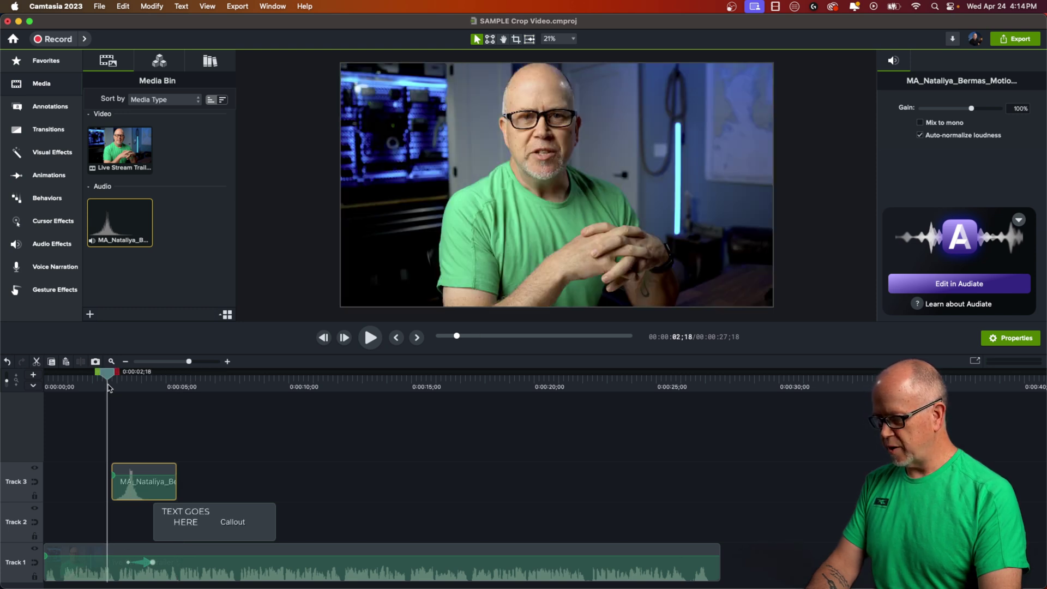
key(space)
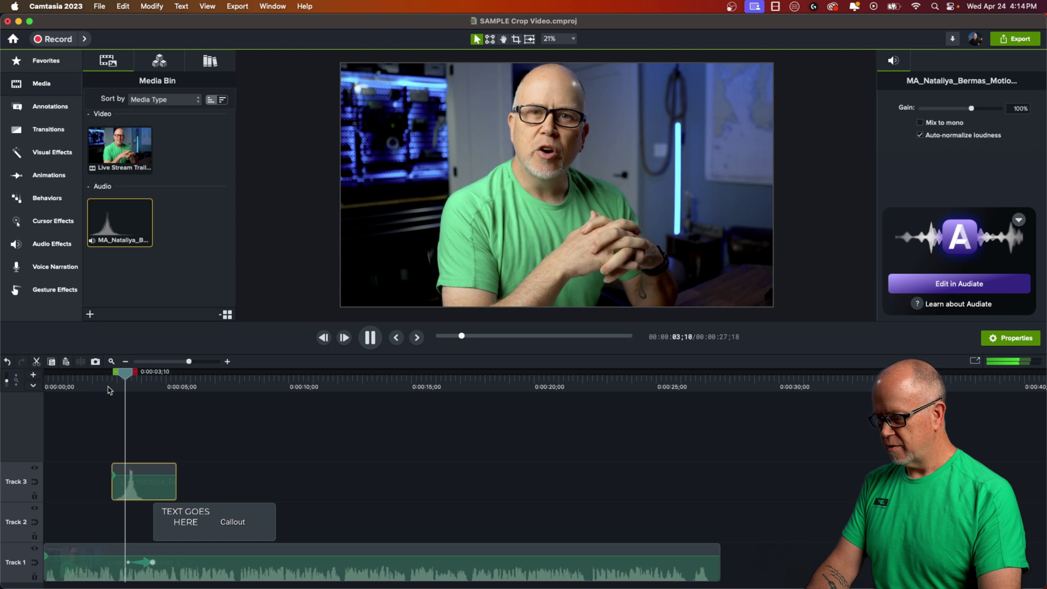
key(space)
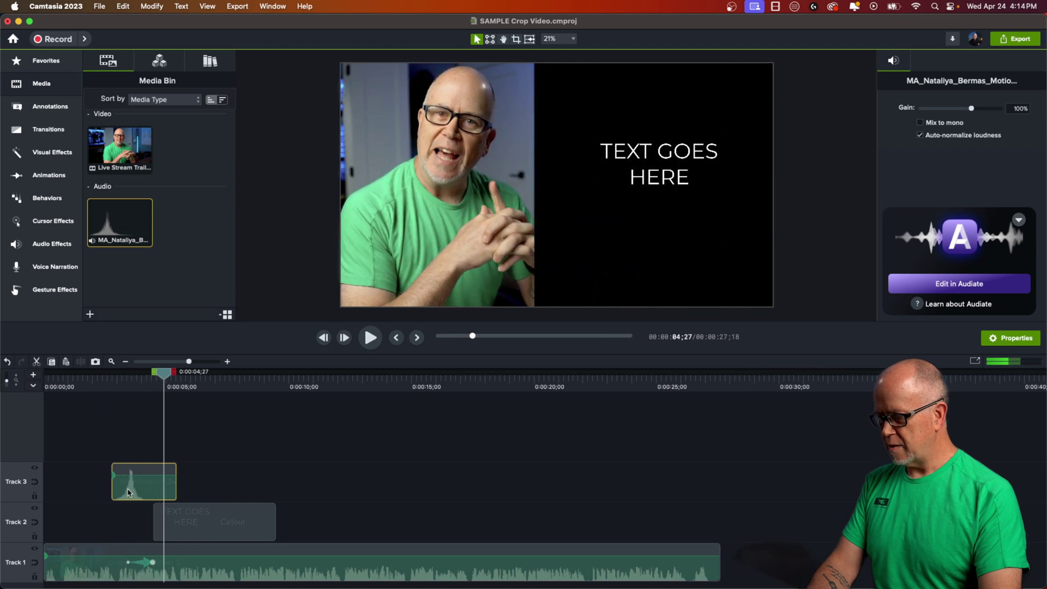
drag(132, 492, 136, 492)
Play from 3;03 through the crop animation to check its timing against the sound effect.
click(123, 388)
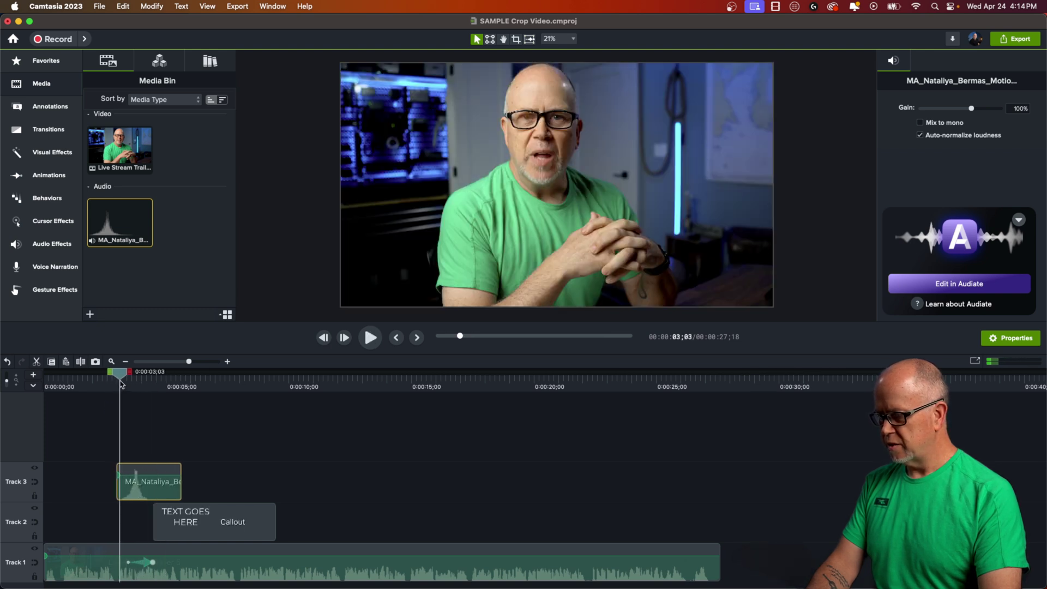
key(space)
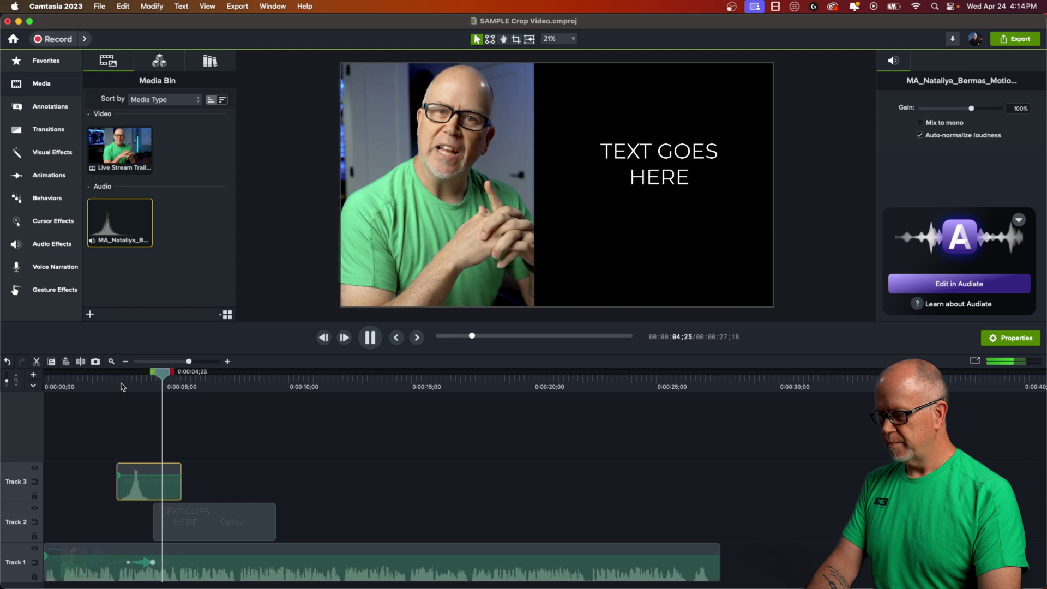
key(space)
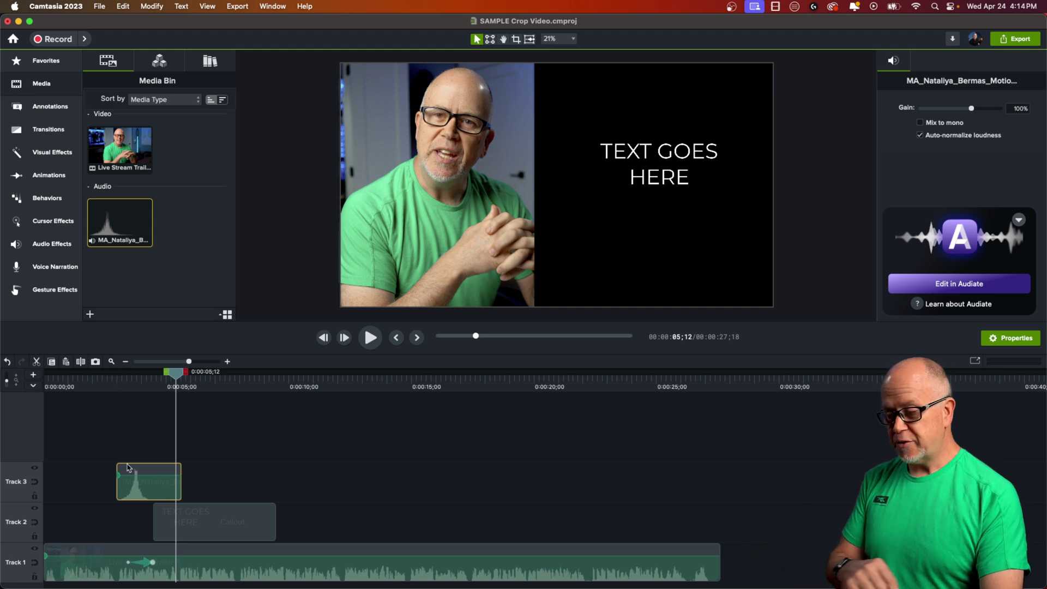
Delete the sound effect and text callout from Tracks 3 and 2, and remove the crop animation from the Track 1 clip.
click(92, 450)
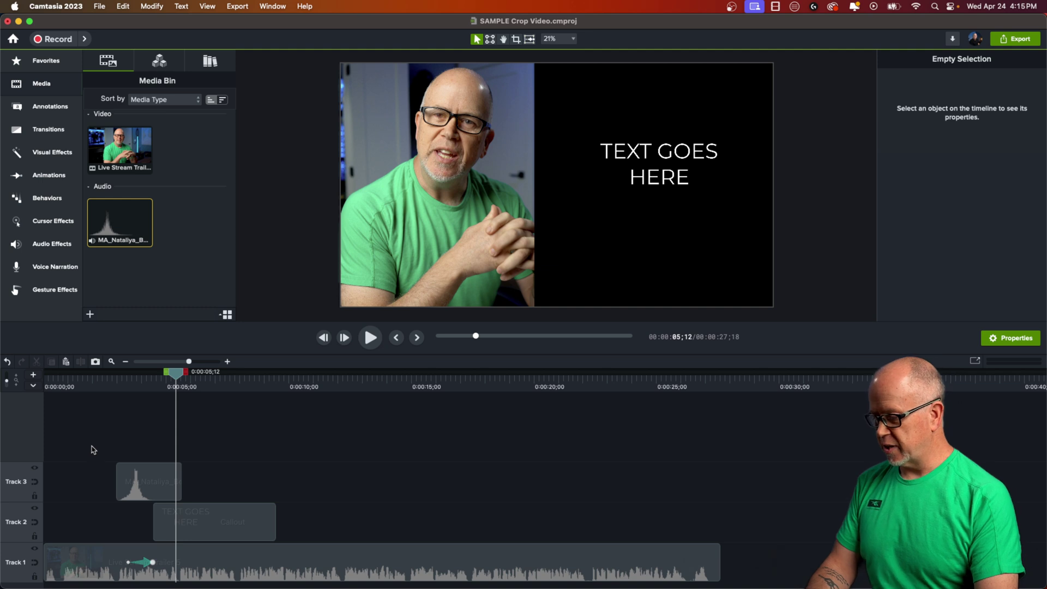
drag(95, 447, 187, 511)
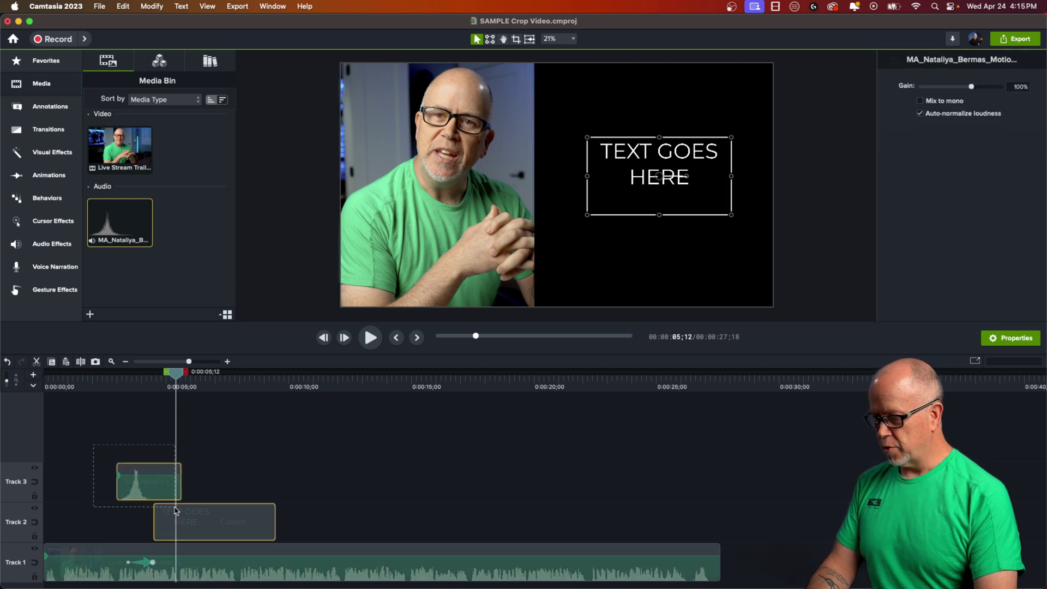
key(Delete)
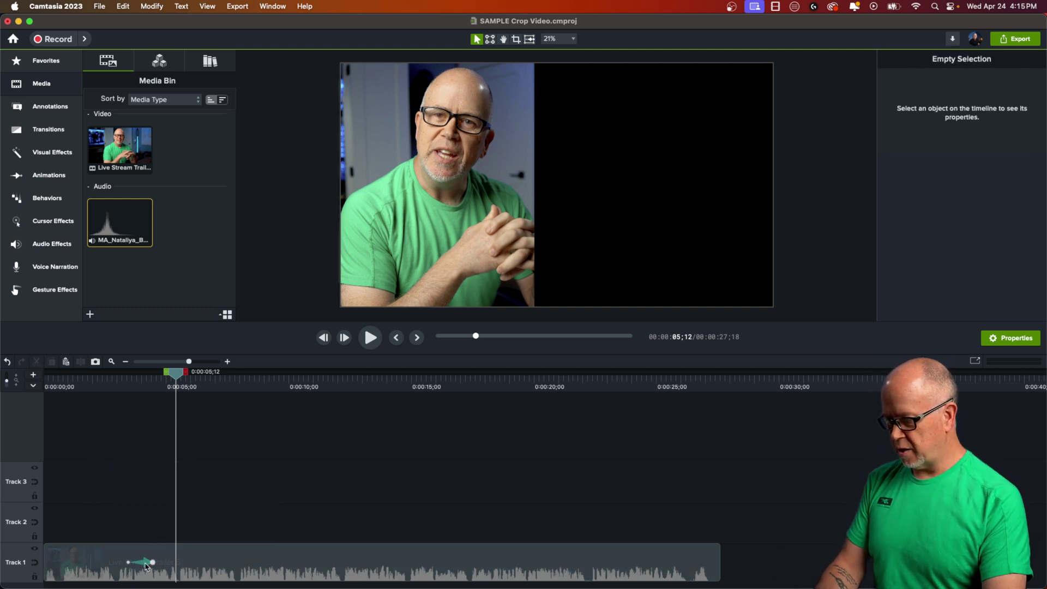
click(146, 566)
key(Delete)
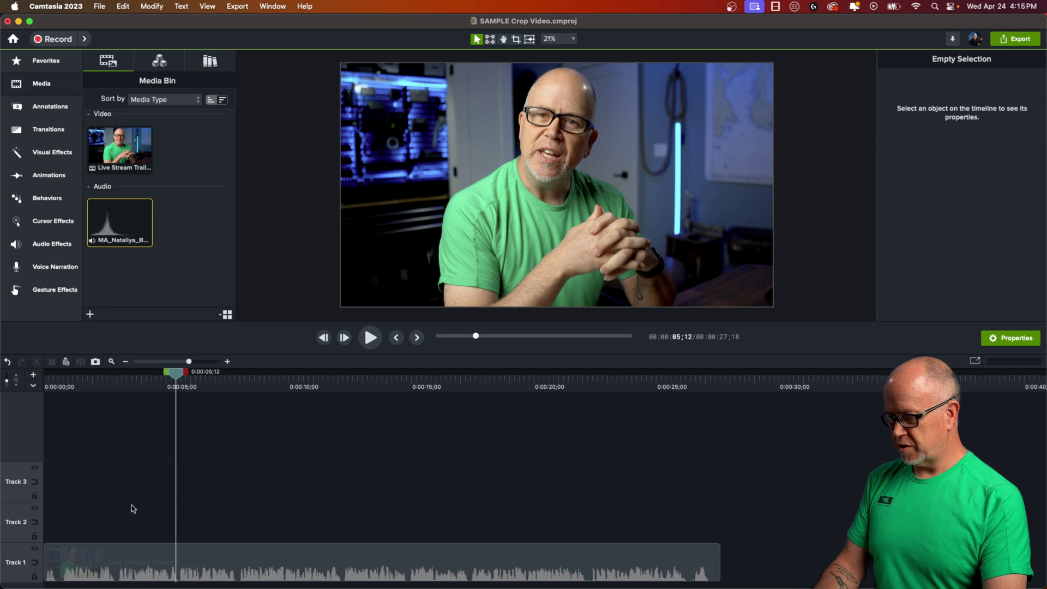
Add a yellow circle shape on Track 2 at 1;17, sized and positioned to cover the speaker's head.
drag(102, 390, 82, 391)
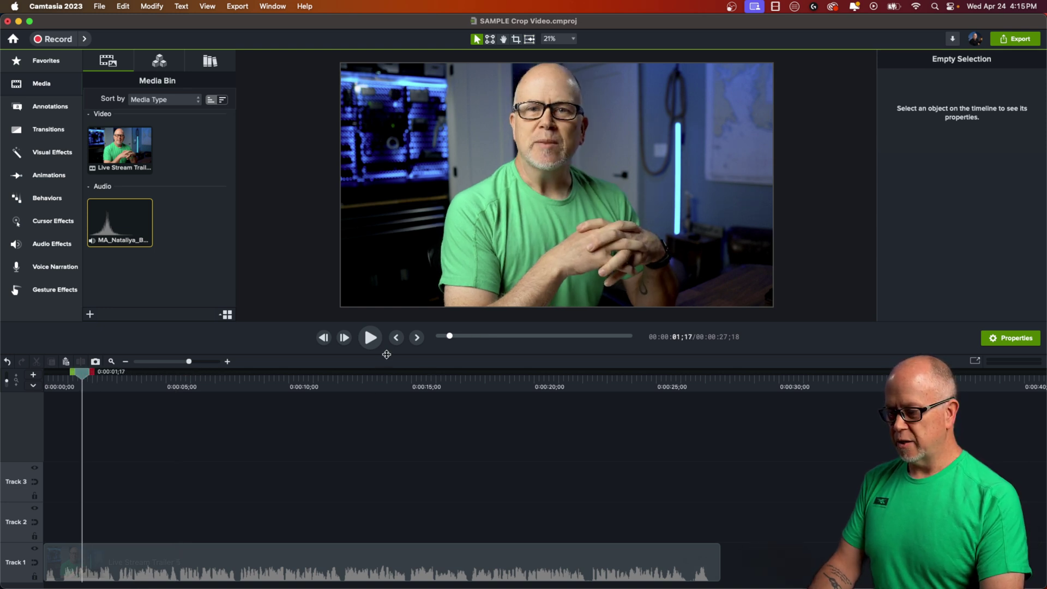
drag(386, 355, 385, 405)
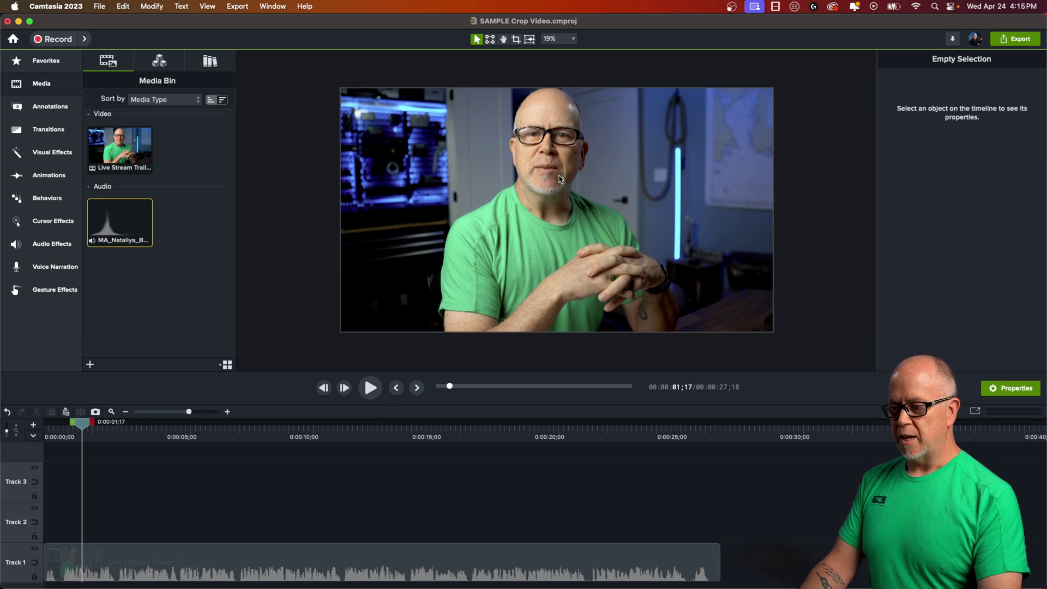
scroll(560, 179, down, 3)
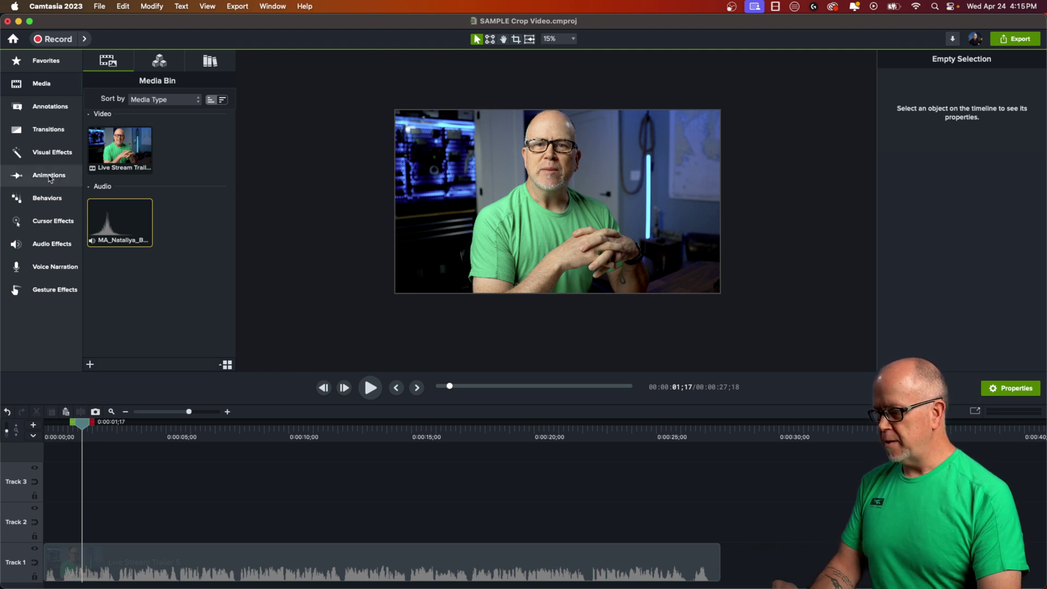
click(48, 110)
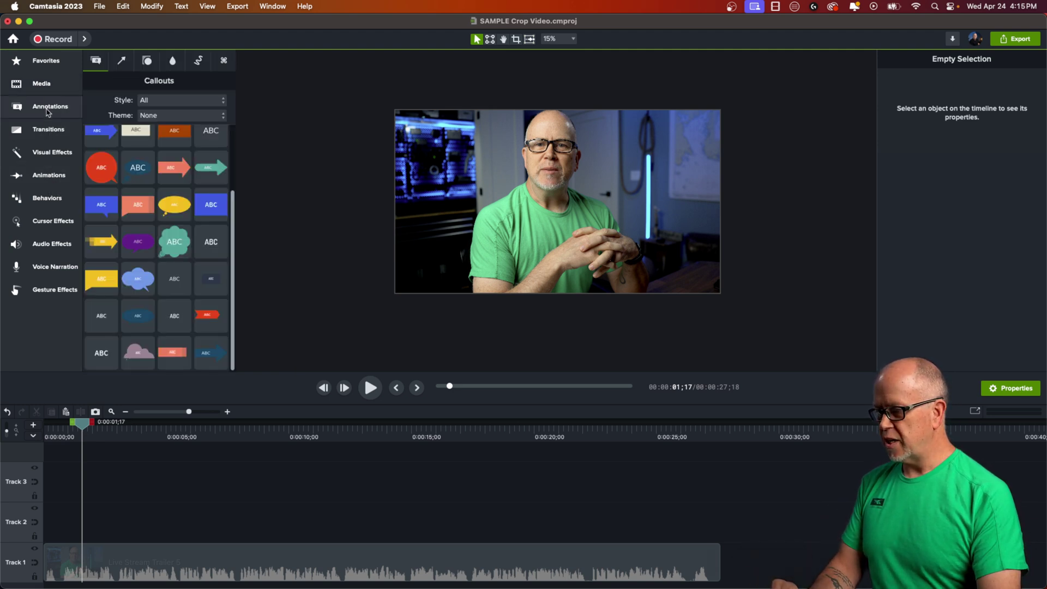
click(148, 61)
drag(208, 320, 610, 222)
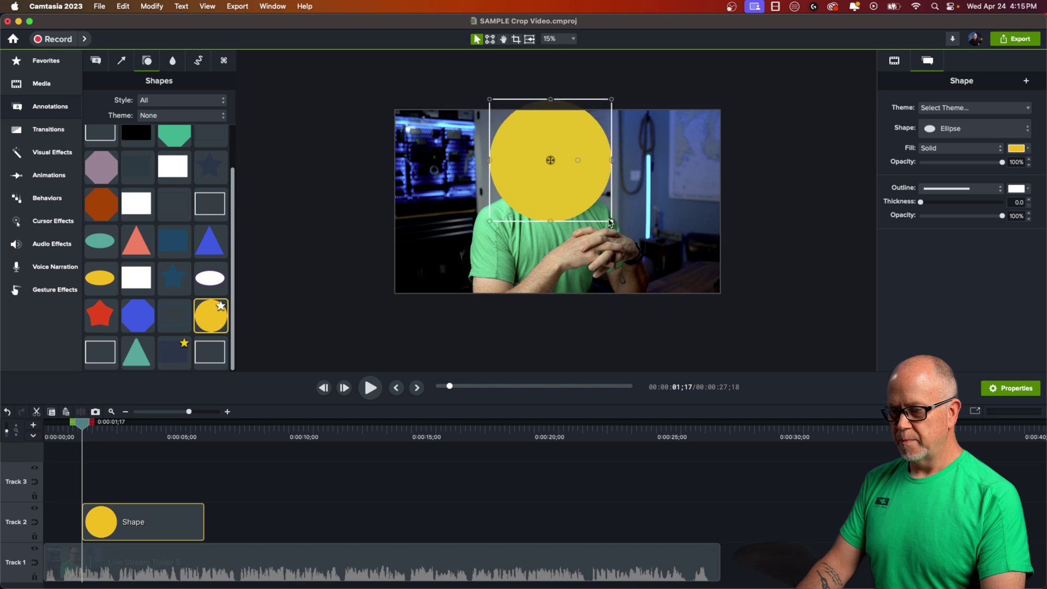
drag(555, 190, 555, 203)
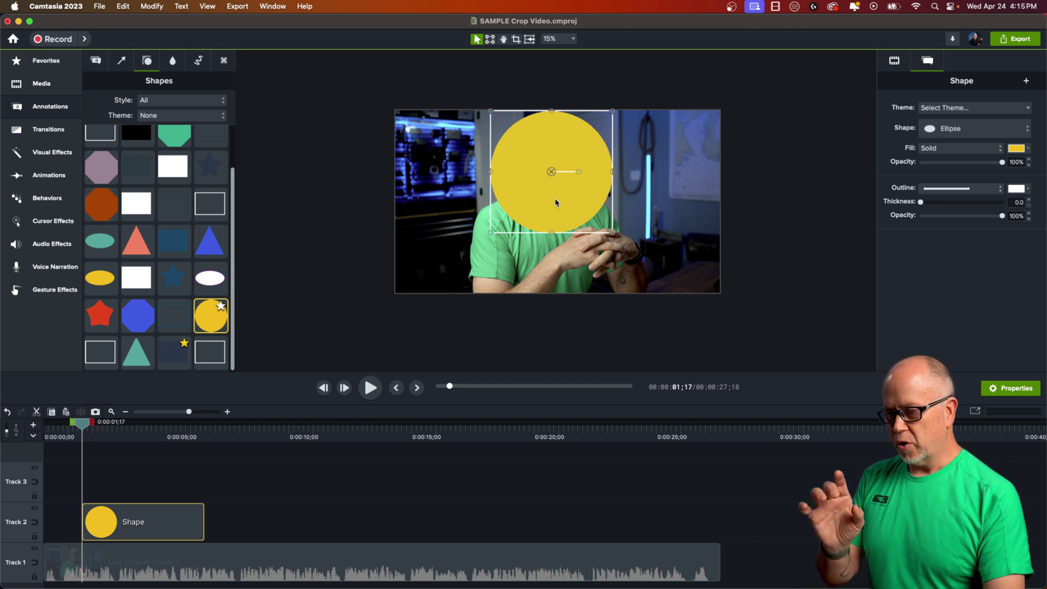
Move the circle shape to the start of Track 2 and extend it to end with the clip at 27;18.
drag(149, 530, 90, 537)
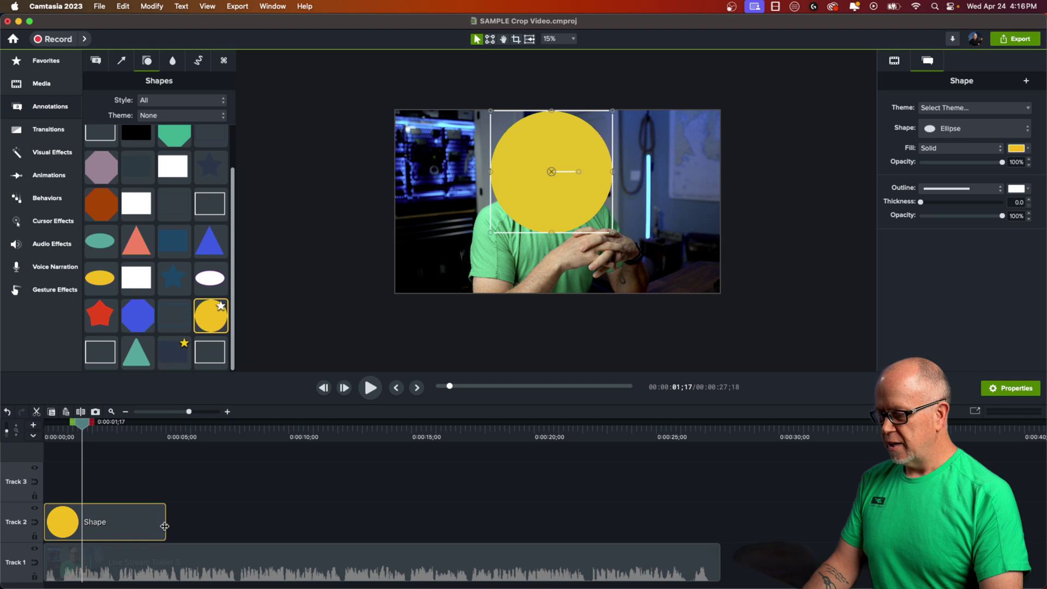
drag(165, 526, 719, 547)
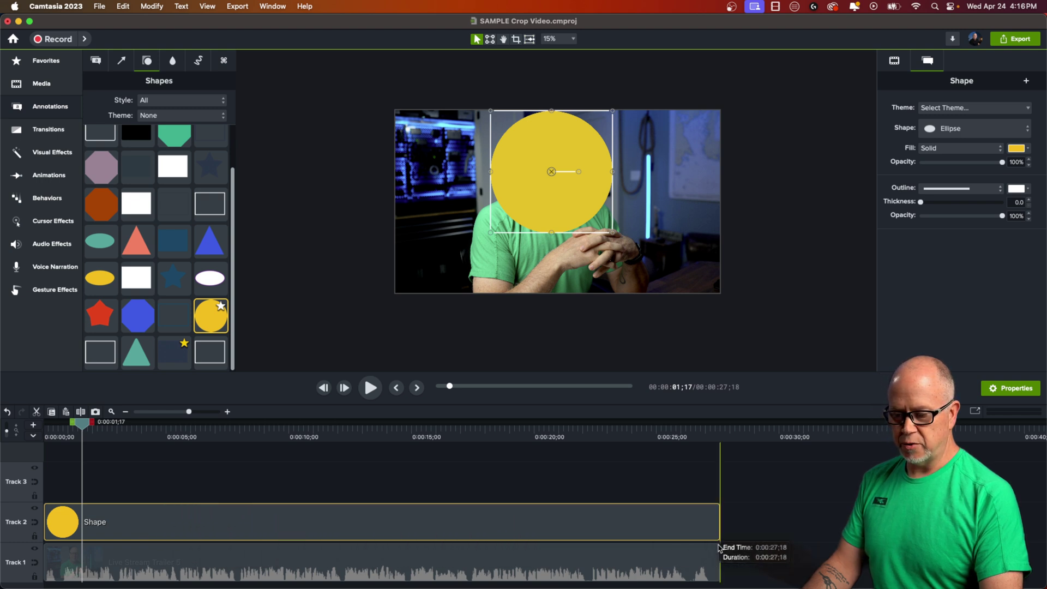
Add an animation to the circle shape running from 0;17 to 1;17, and go to its start point.
drag(69, 511, 69, 510)
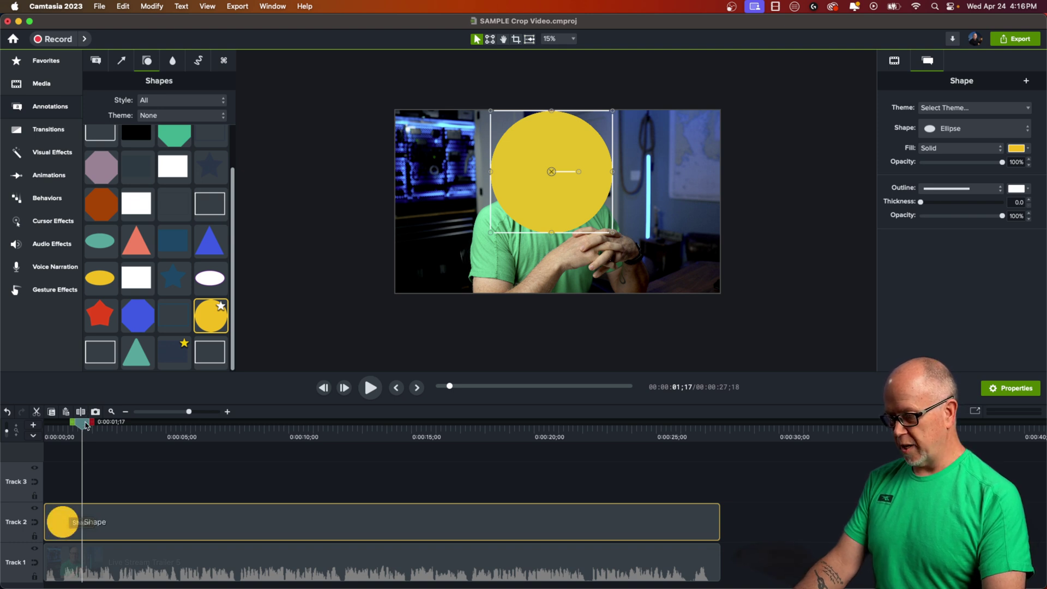
drag(86, 425, 72, 529)
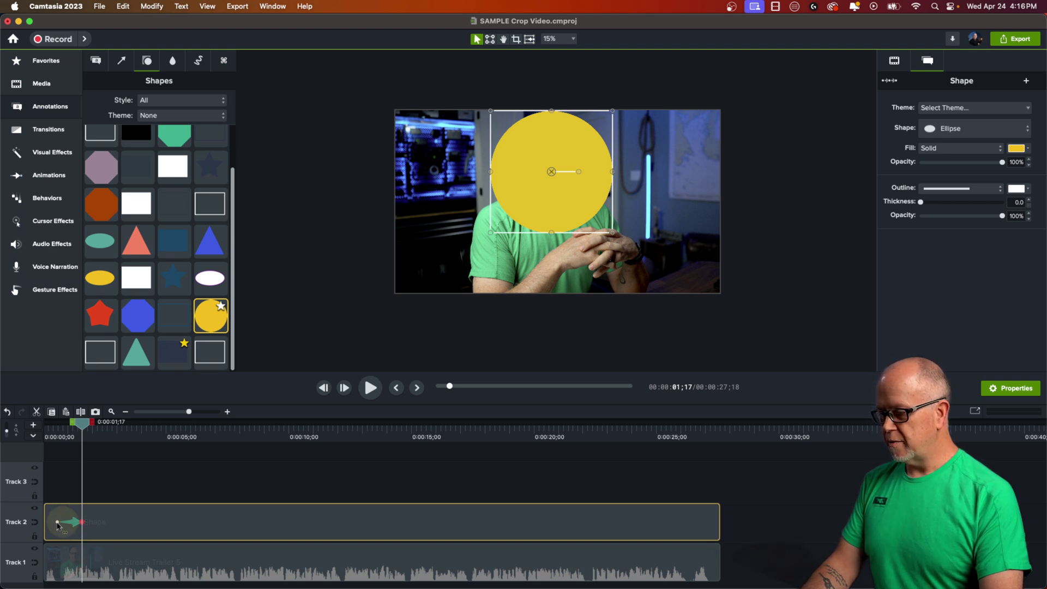
click(59, 523)
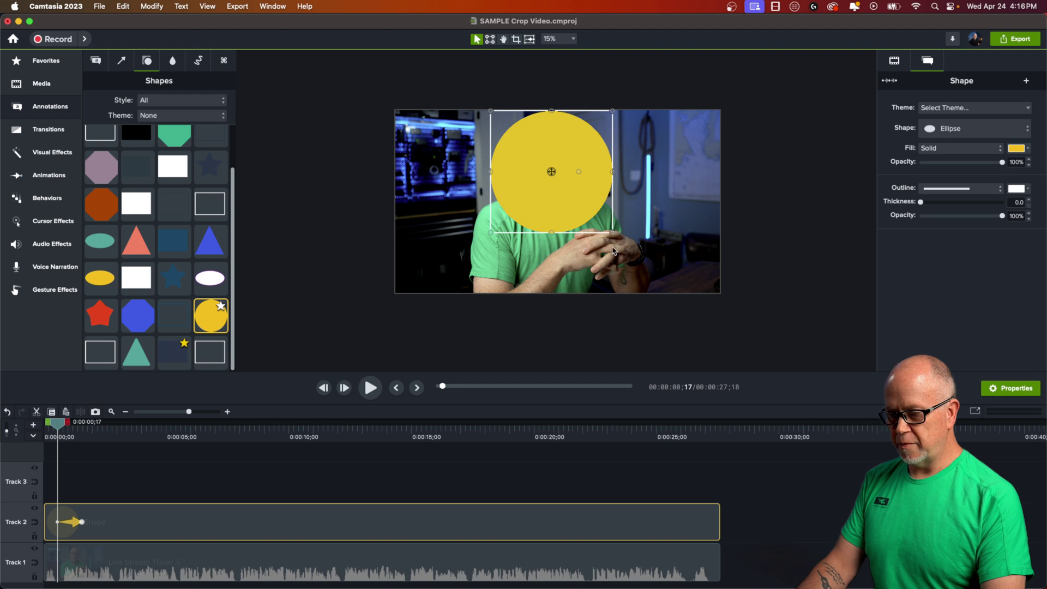
Enlarge the circle at its animation start to about 5208 px wide, covering the whole canvas, and preview the shrinking animation.
drag(615, 236, 772, 374)
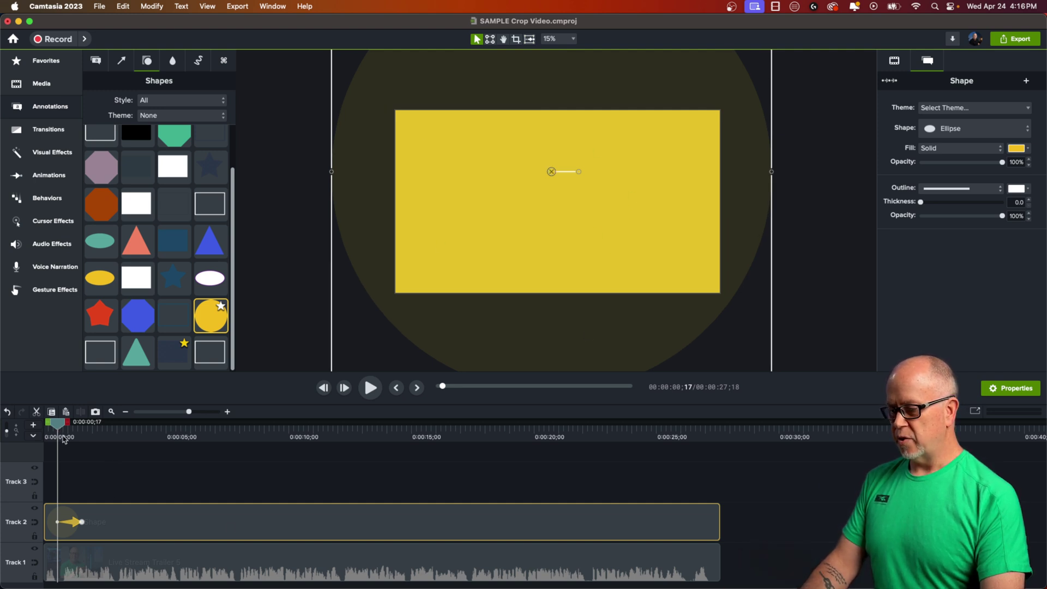
drag(61, 428, 57, 428)
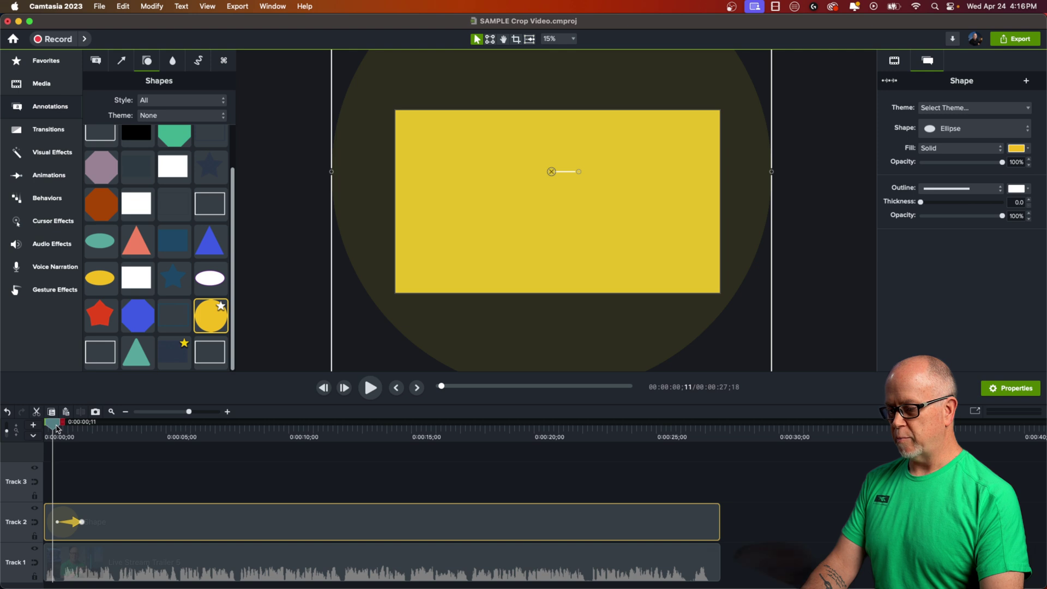
click(111, 478)
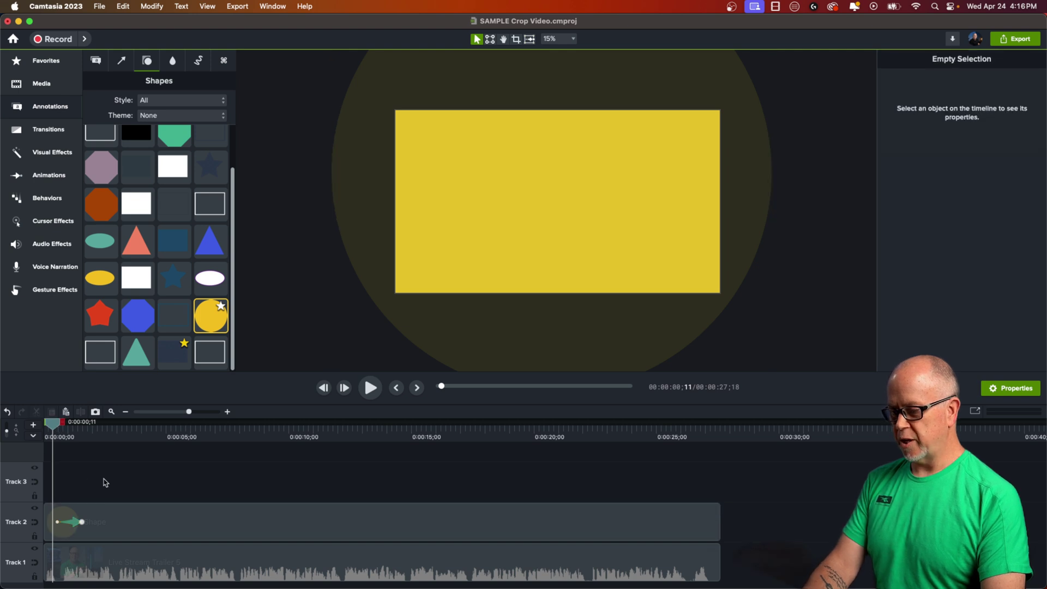
key(space)
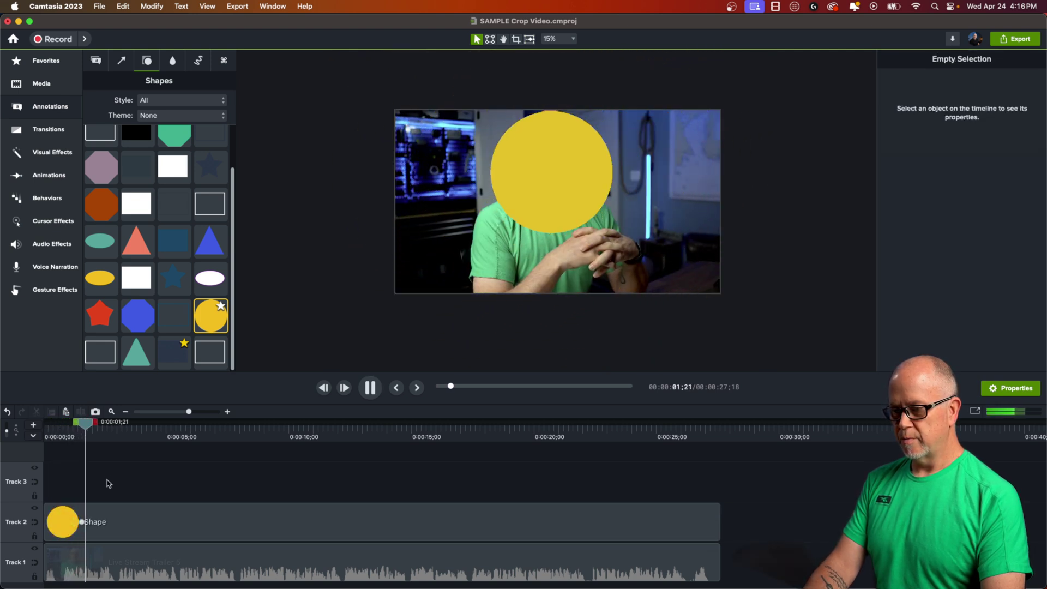
key(space)
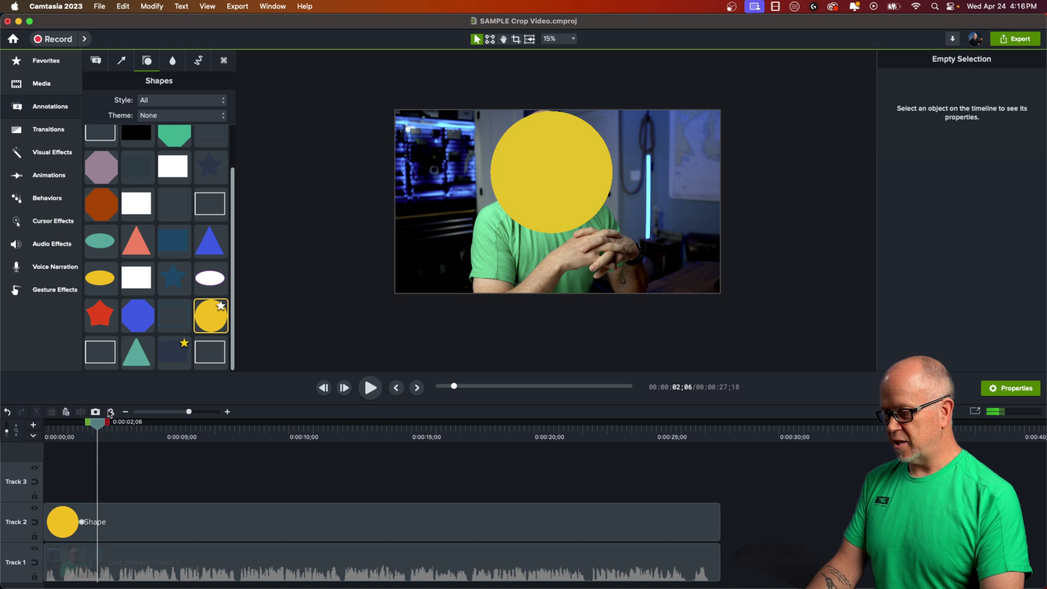
Apply the Media Matte visual effect to the circle shape on Track 2 and play the result from the beginning.
click(52, 154)
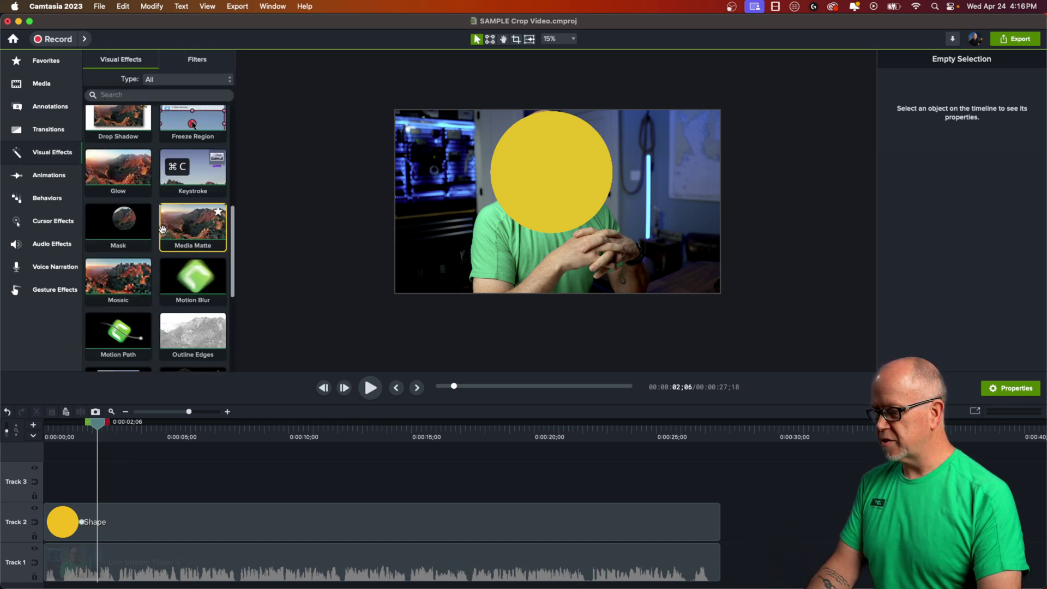
drag(190, 228, 159, 528)
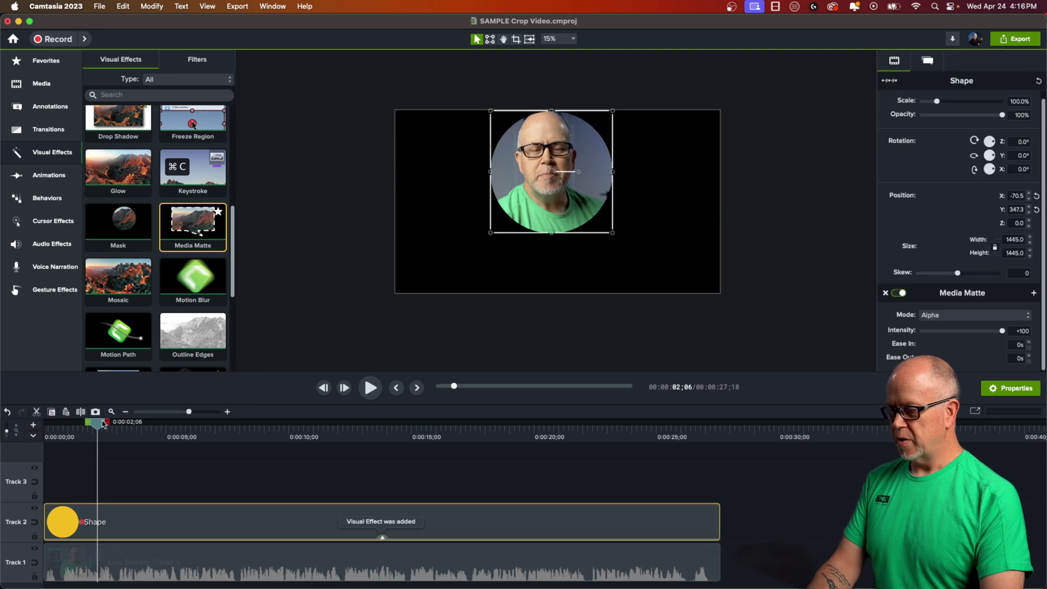
click(88, 430)
drag(88, 430, 46, 431)
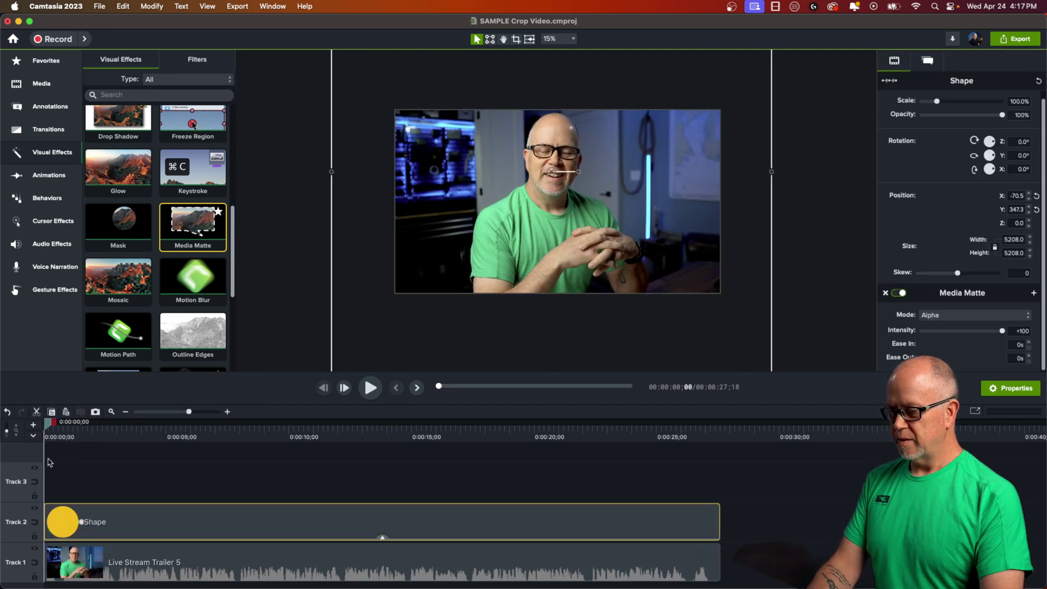
click(61, 475)
key(space)
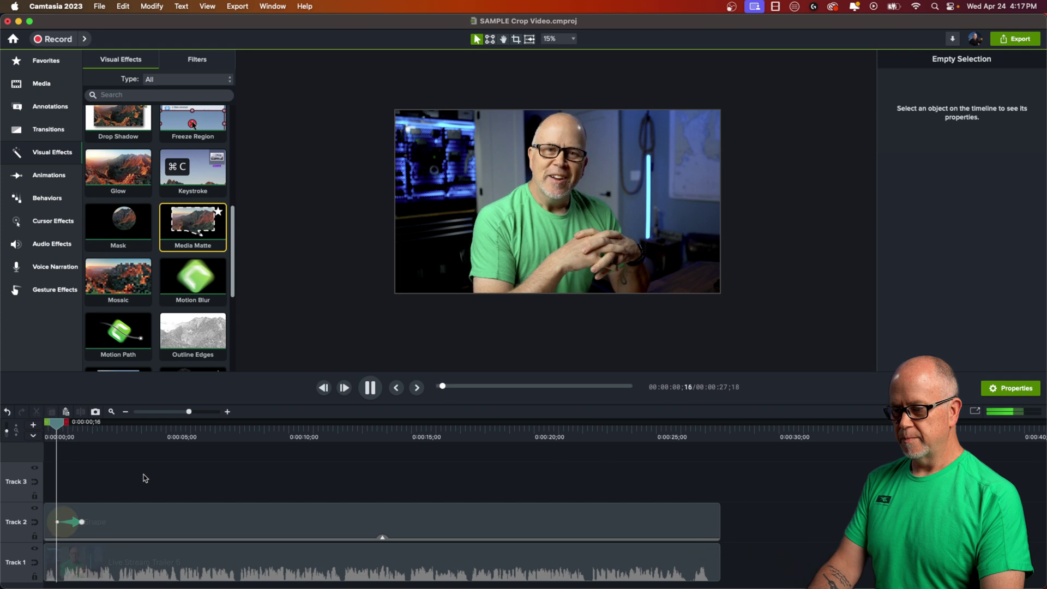
key(space)
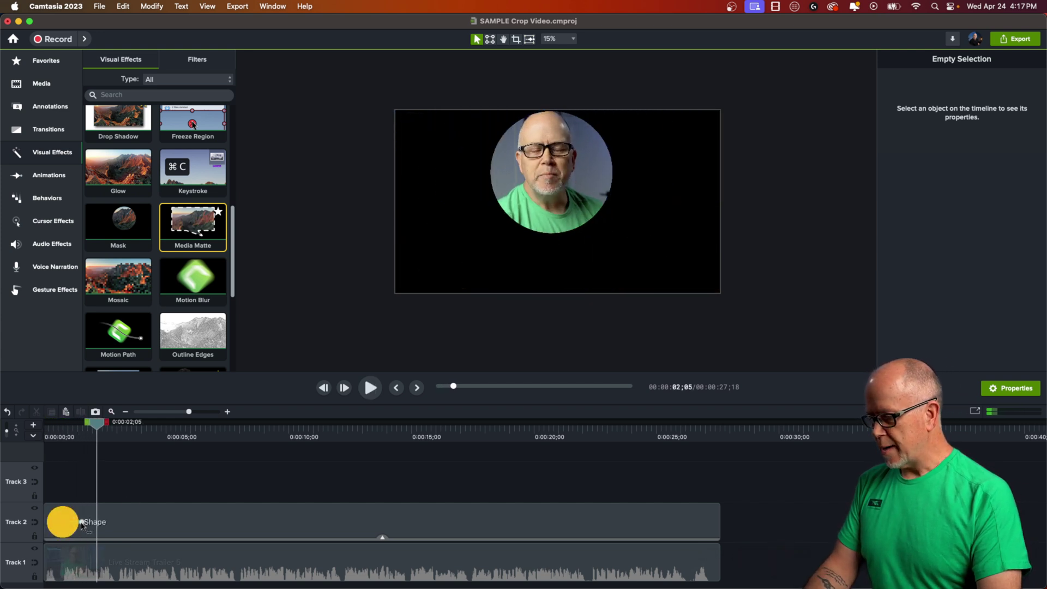
Shorten the circle's animation slightly by moving its end earlier, and preview the faster transition.
drag(81, 523, 78, 525)
click(54, 438)
key(space)
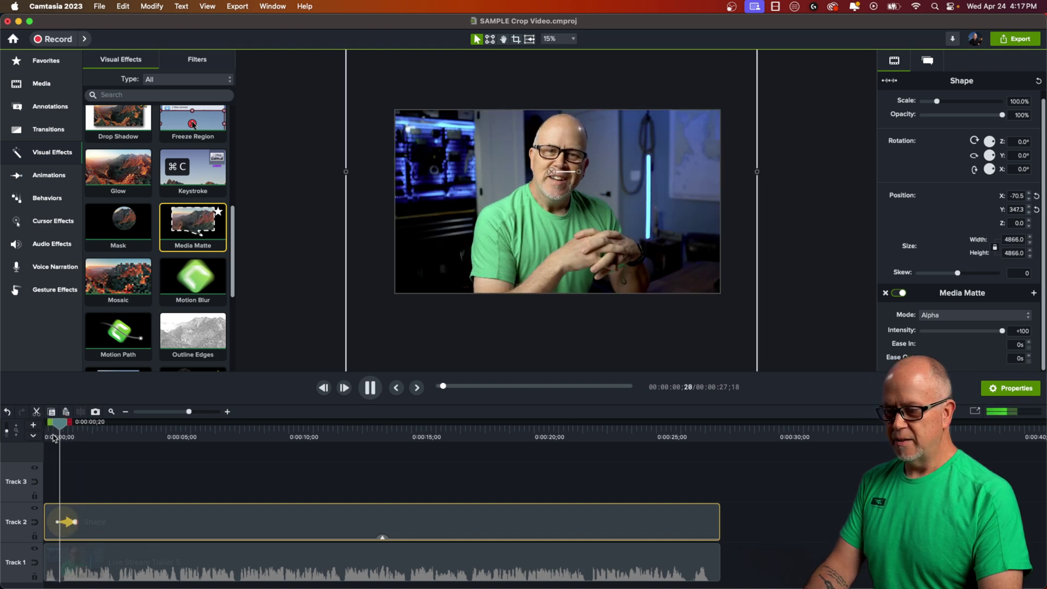
key(space)
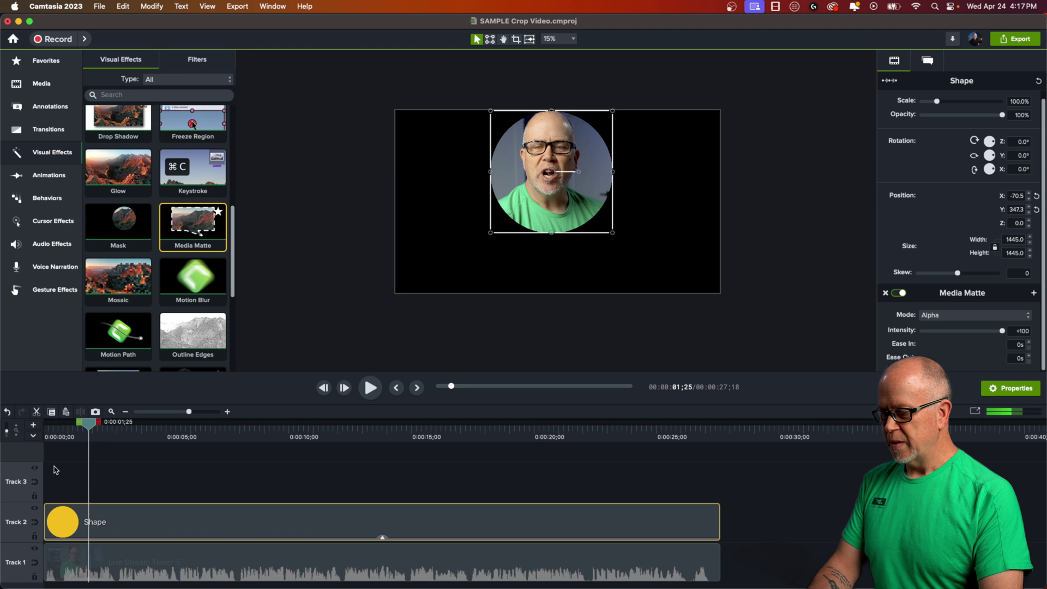
Review the circle animation's easing options, keep Auto, and replay the circle crop from the beginning.
right_click(70, 525)
mouse_move(119, 563)
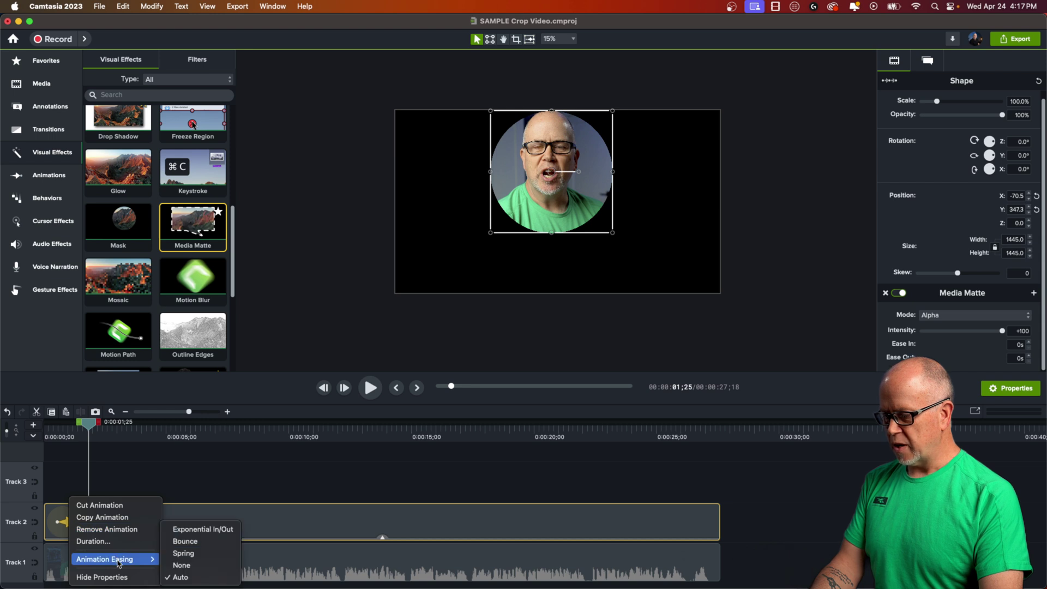
click(179, 577)
drag(89, 422, 46, 422)
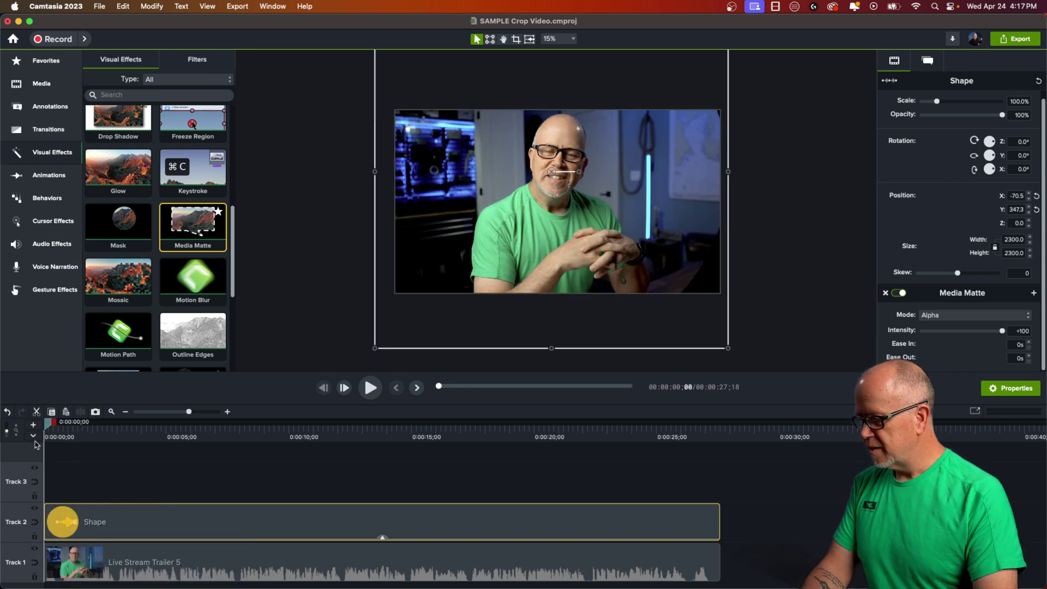
drag(192, 414, 198, 414)
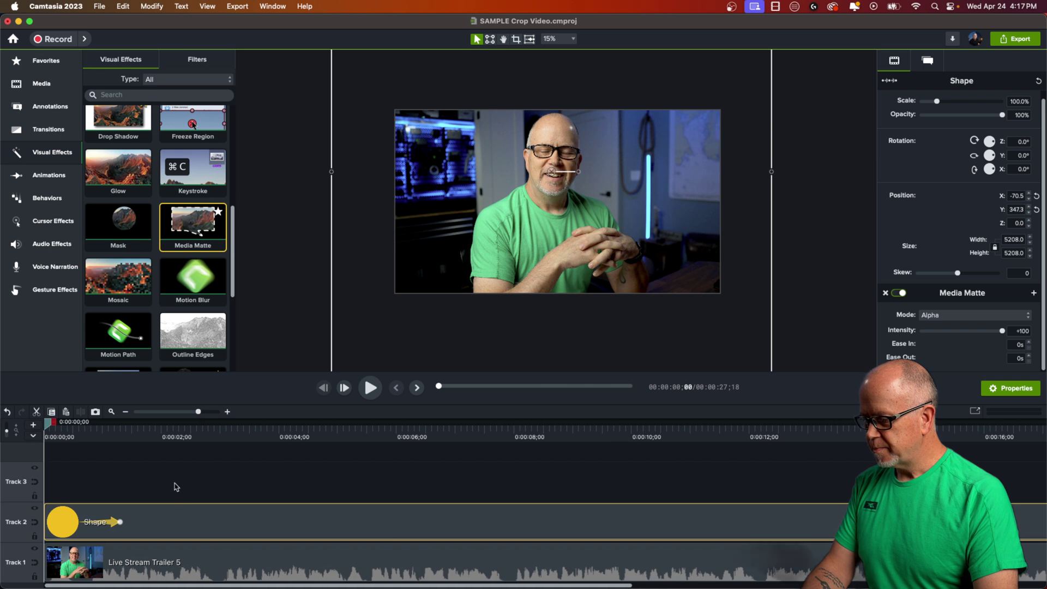
click(112, 484)
key(space)
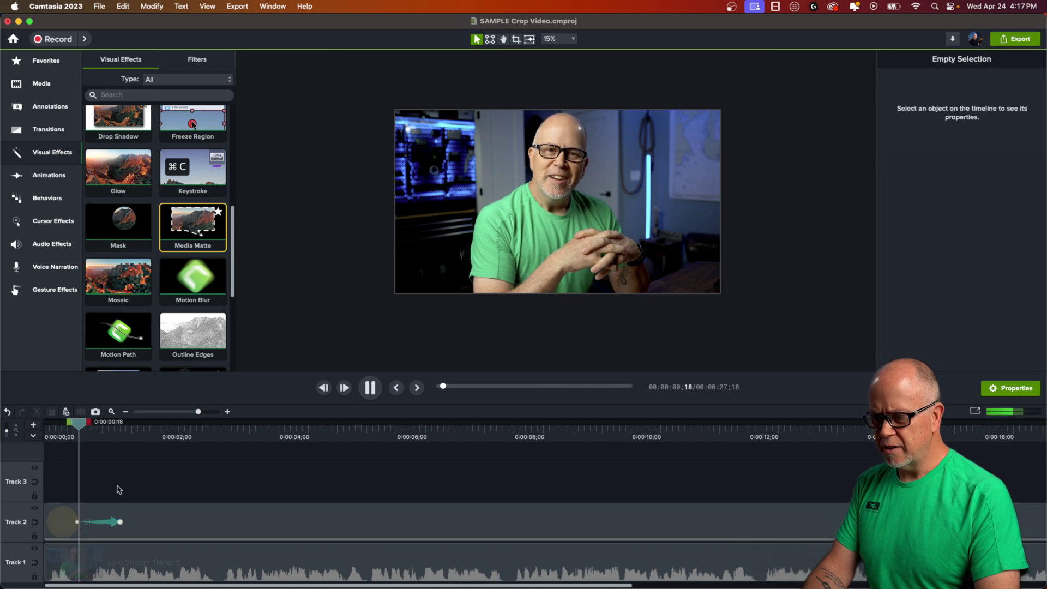
key(space)
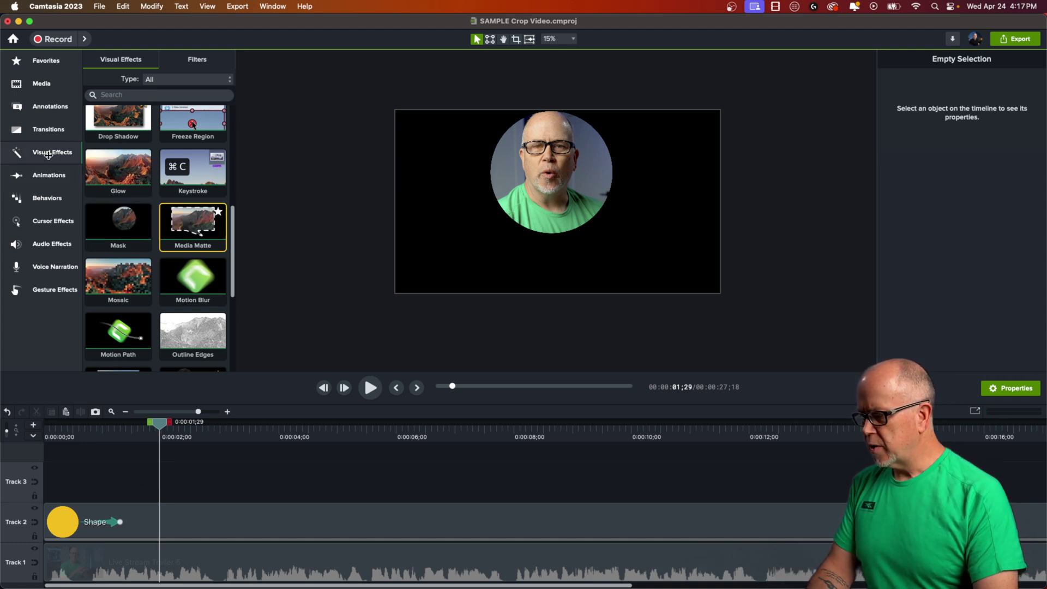
Try moving the circle matte down and to the right with a second custom animation ending at 2;03, and remove that animation.
click(49, 176)
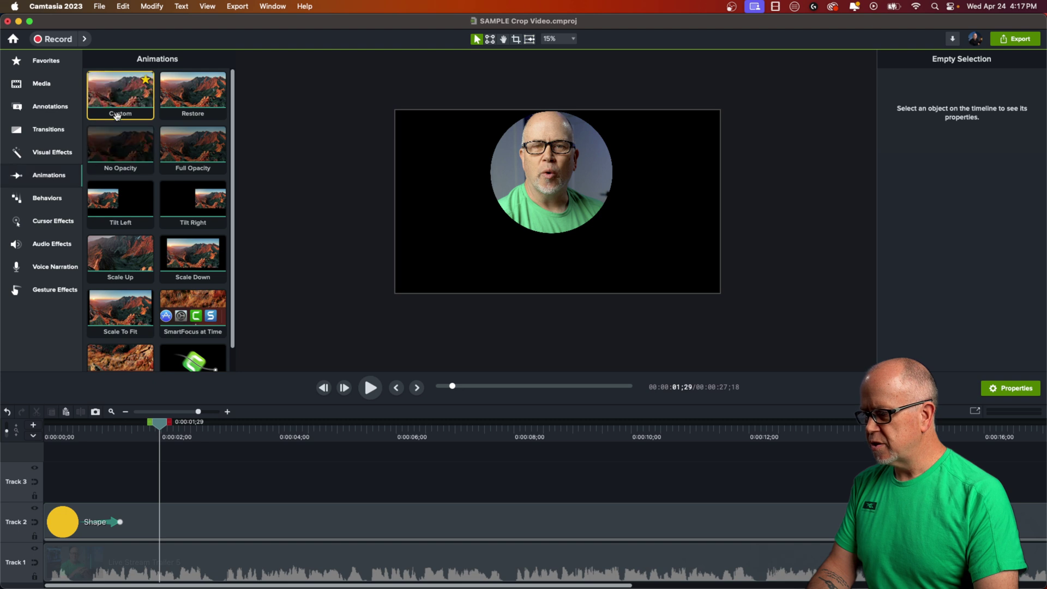
drag(120, 92, 167, 522)
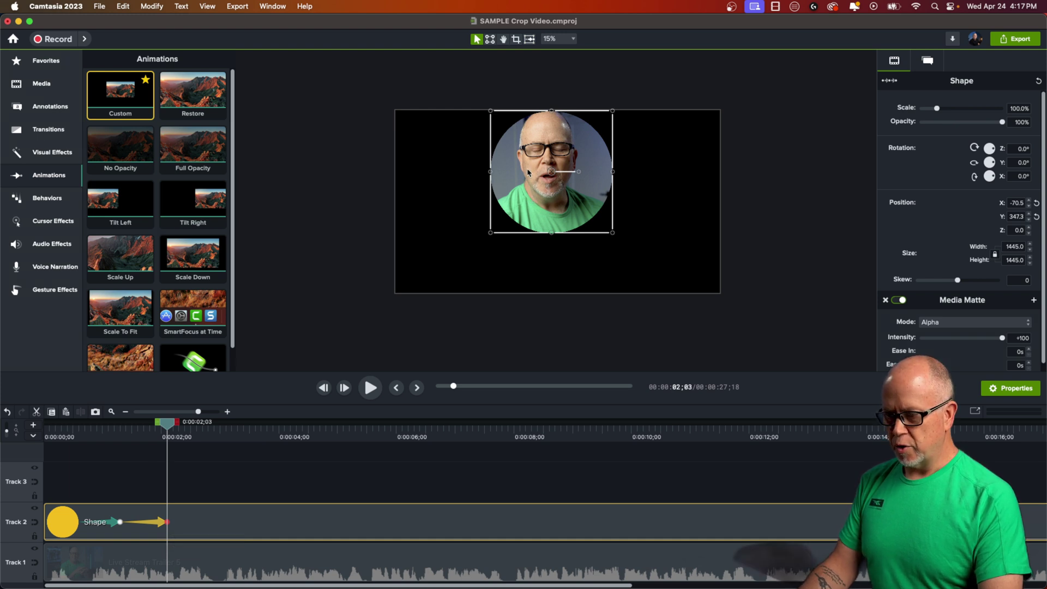
drag(527, 171, 605, 219)
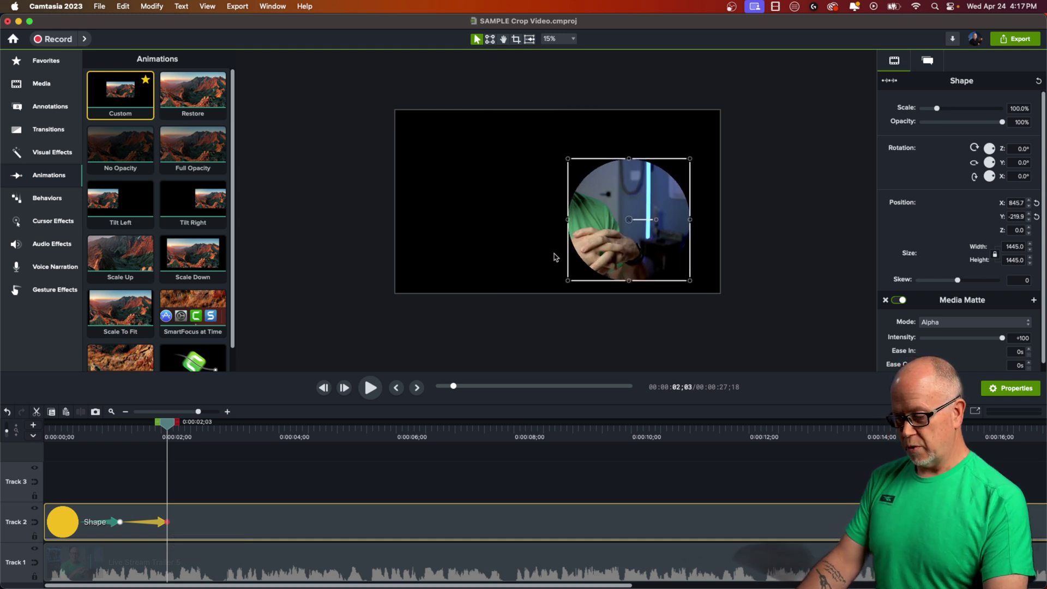
key(super+z)
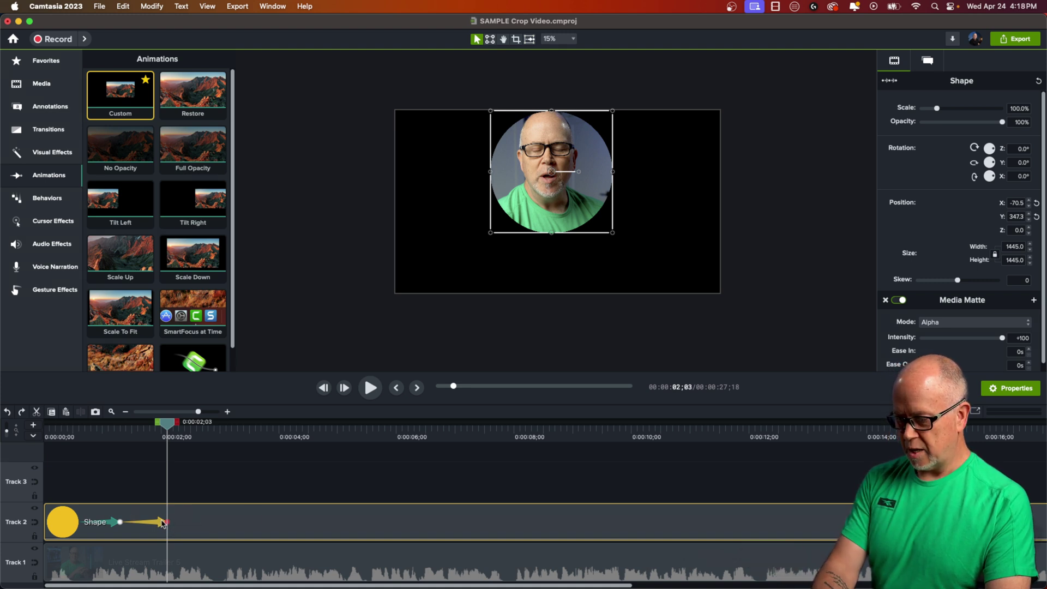
key(Delete)
Group the circle shape on Track 2 with the video clip on Track 1.
drag(137, 486, 187, 565)
right_click(212, 542)
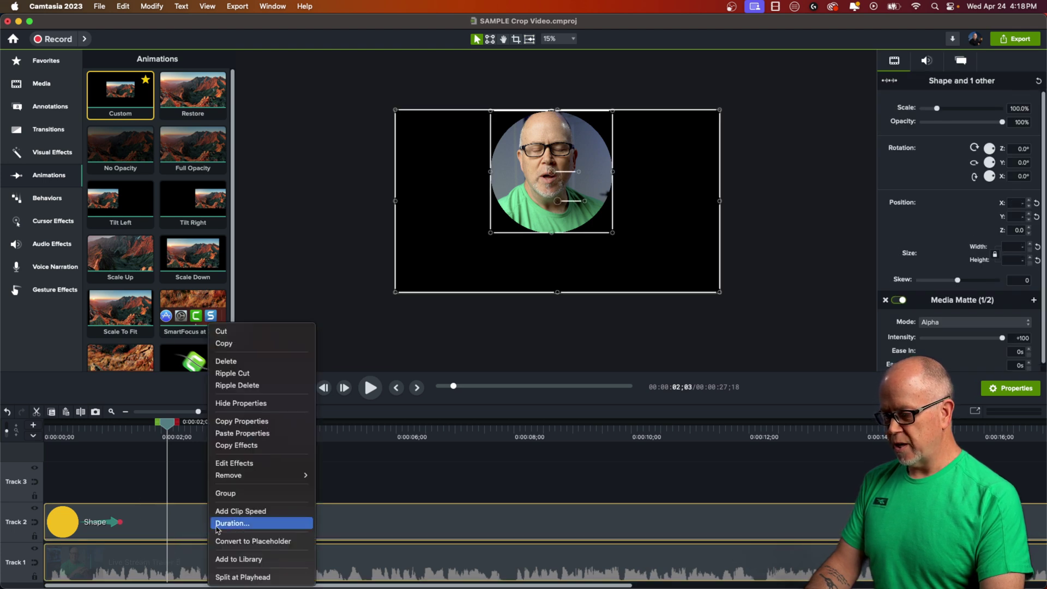
click(231, 493)
click(215, 500)
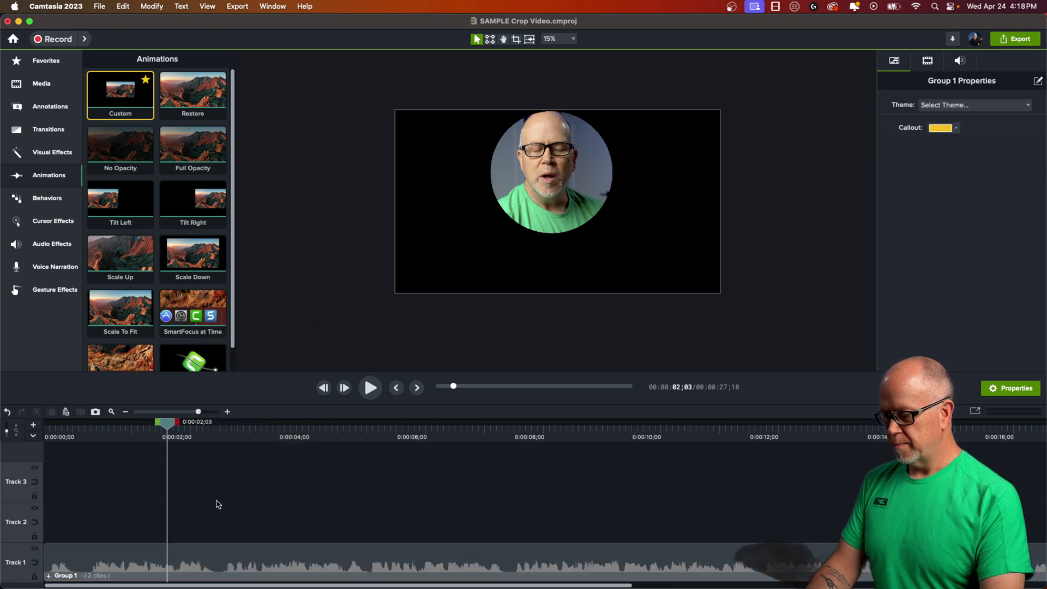
Add a custom animation from 1;11 to 2;11 that shrinks the group to about half size and moves it to the canvas's upper-right corner.
click(109, 565)
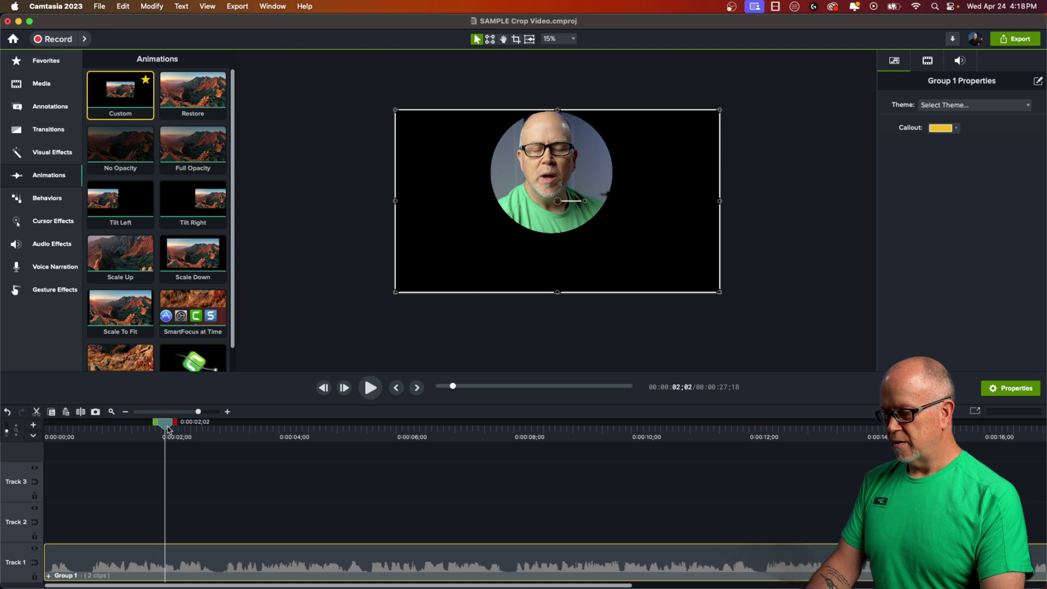
drag(168, 429, 128, 455)
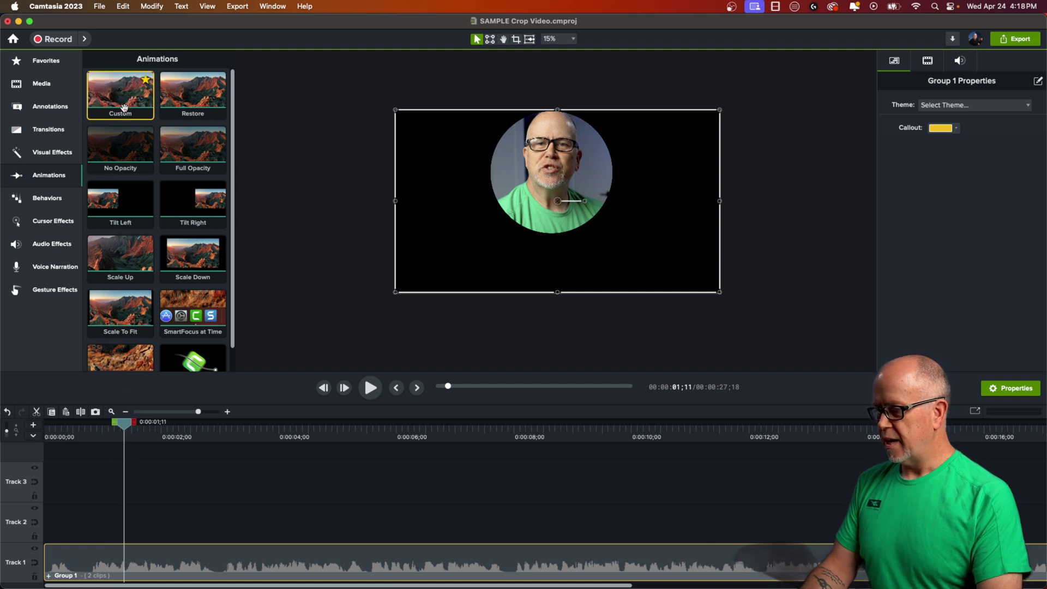
drag(125, 109, 186, 580)
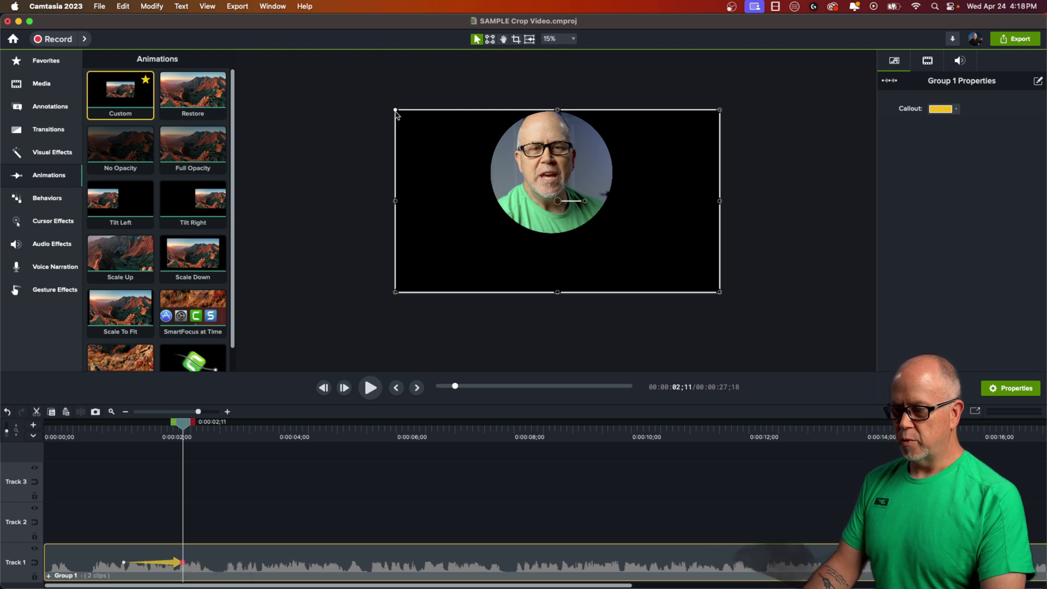
drag(396, 112, 447, 154)
drag(507, 182, 553, 204)
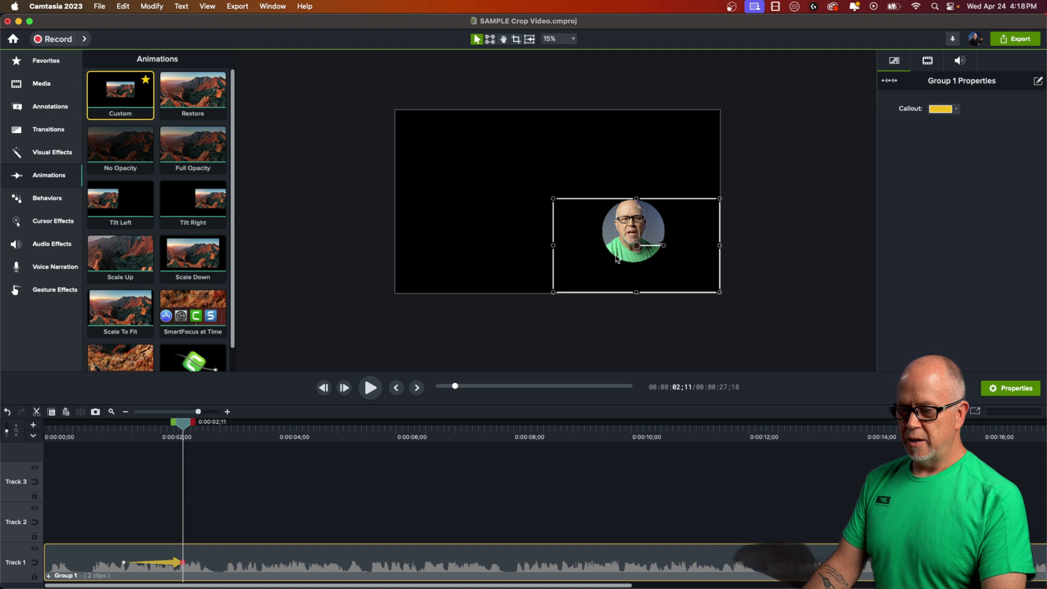
drag(616, 258, 667, 176)
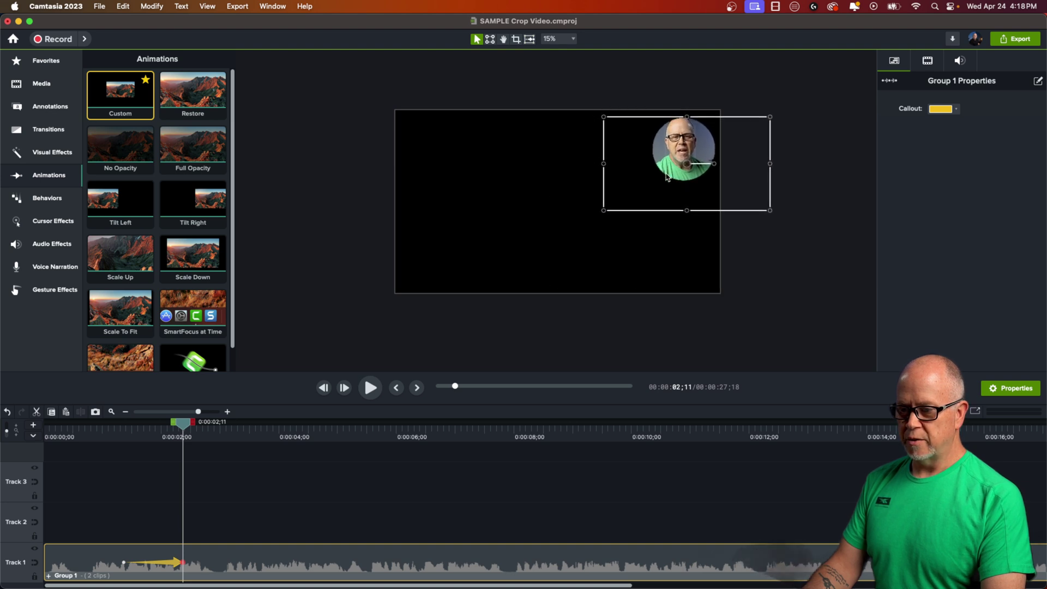
Play the grouped clip from the beginning to review the circle crop and the group's move.
click(117, 430)
drag(116, 429, 2, 446)
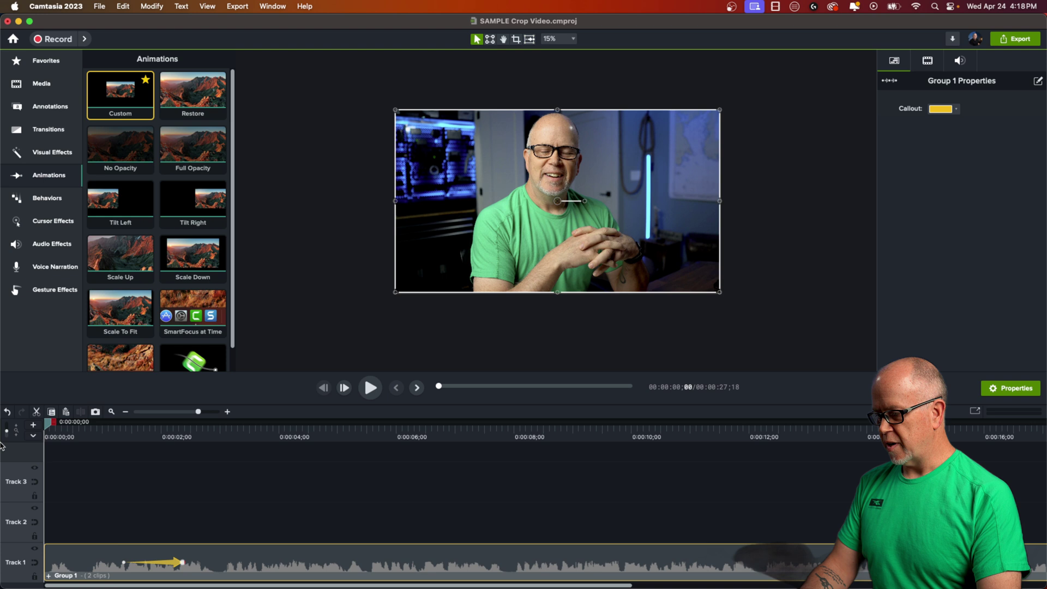
click(94, 487)
key(space)
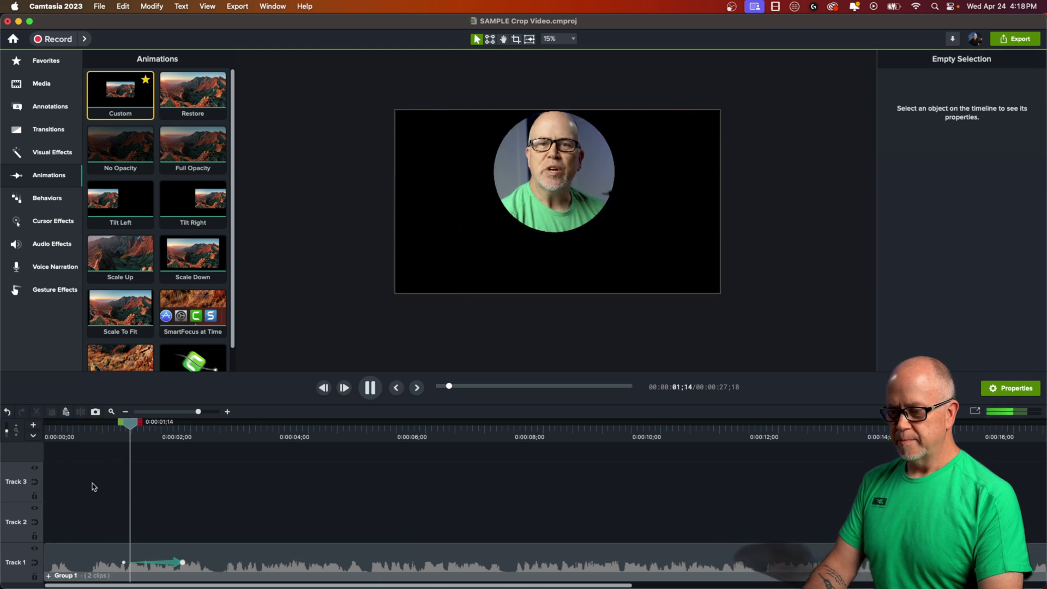